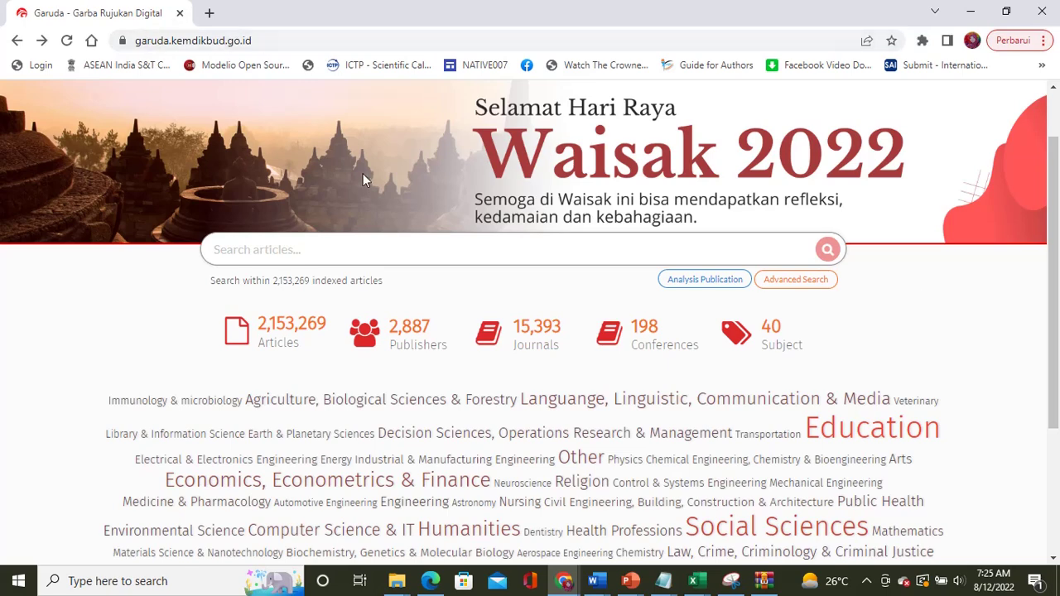
Step: Scroll back to the top of the Garuda home page
scroll(363, 180, up, 1)
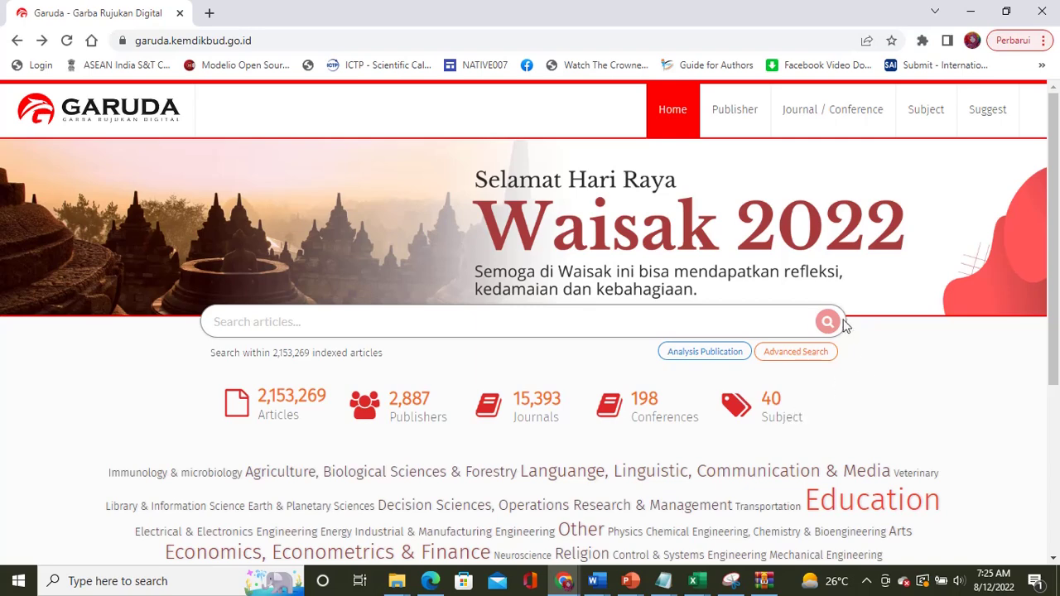
click(781, 354)
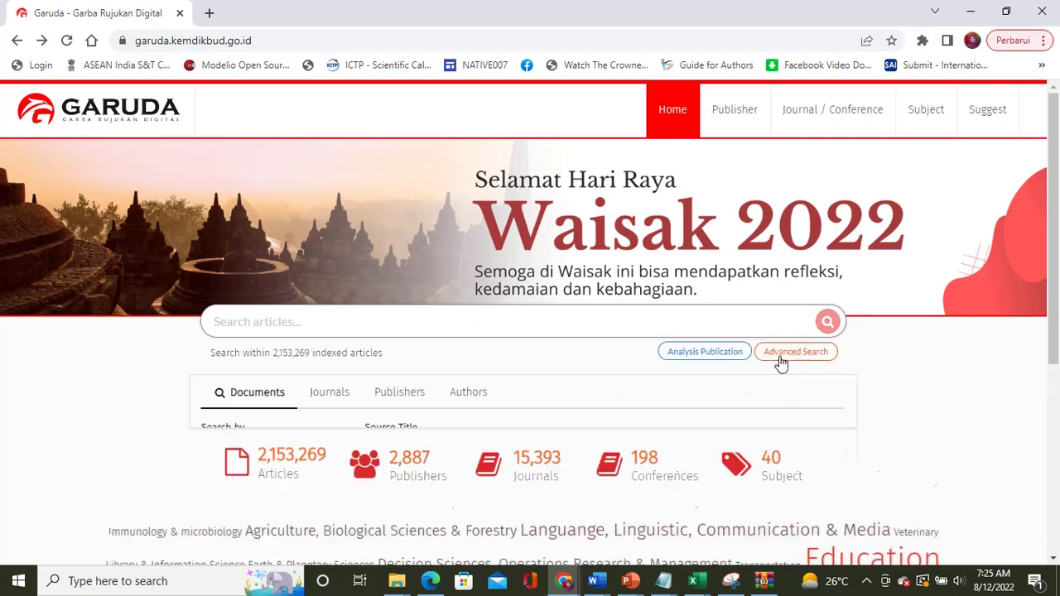
scroll(616, 422, down, 2)
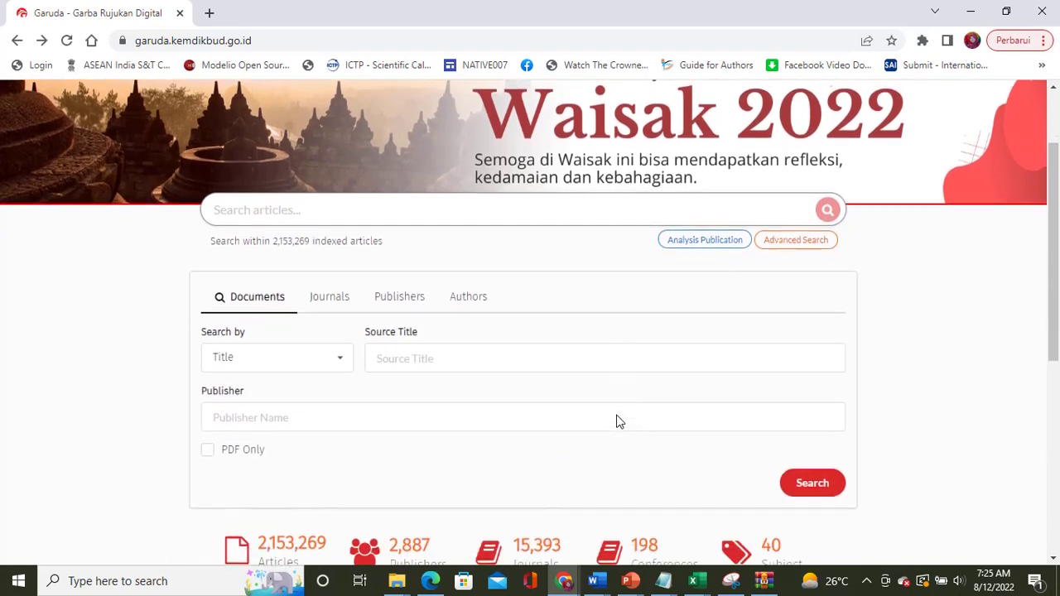
click(469, 277)
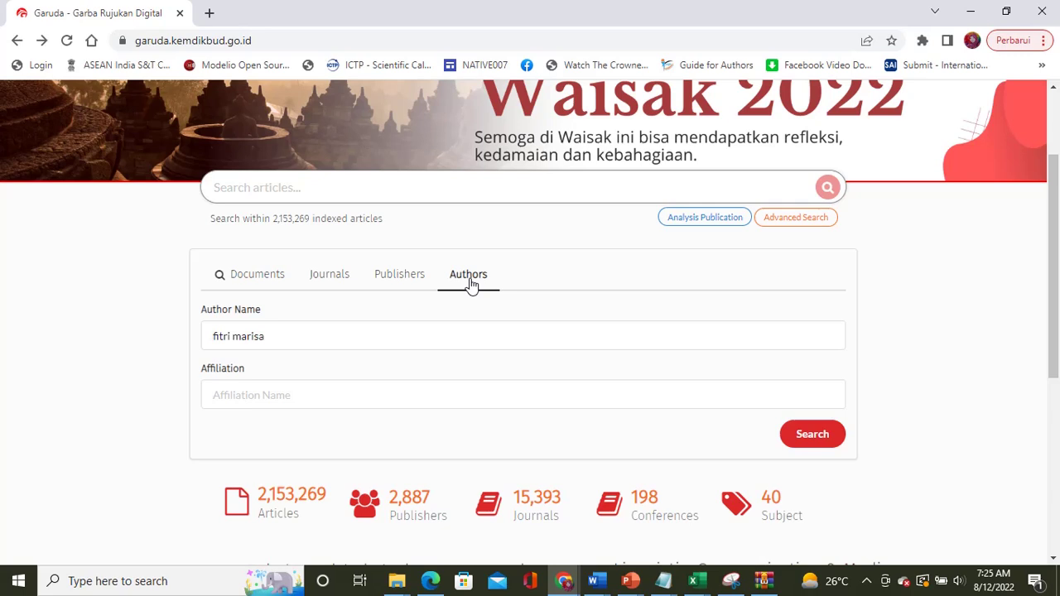
click(302, 345)
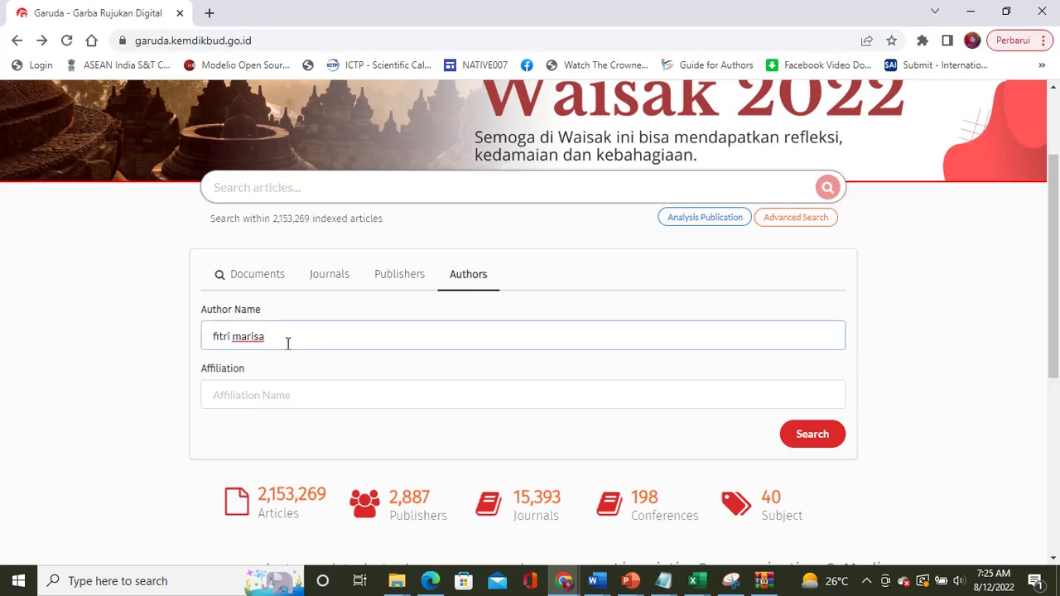
drag(288, 343, 217, 337)
click(262, 339)
drag(277, 339, 217, 343)
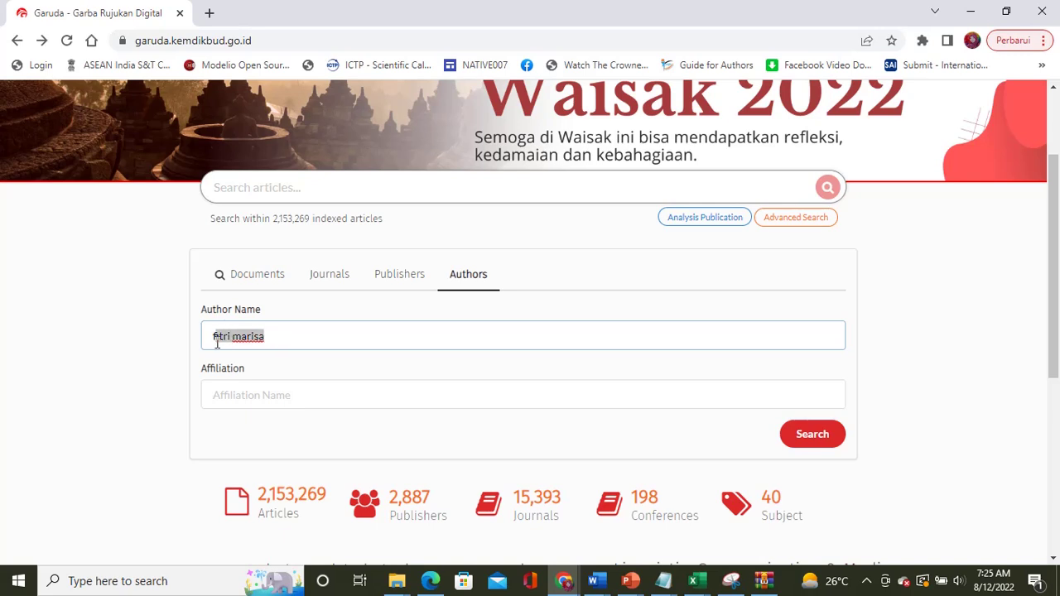
click(258, 397)
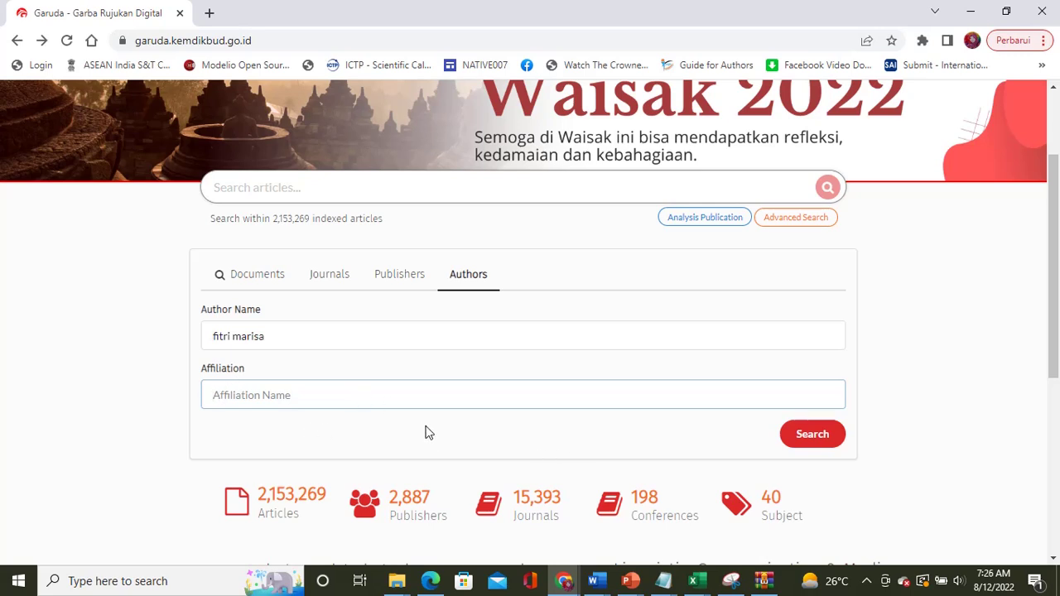
click(817, 442)
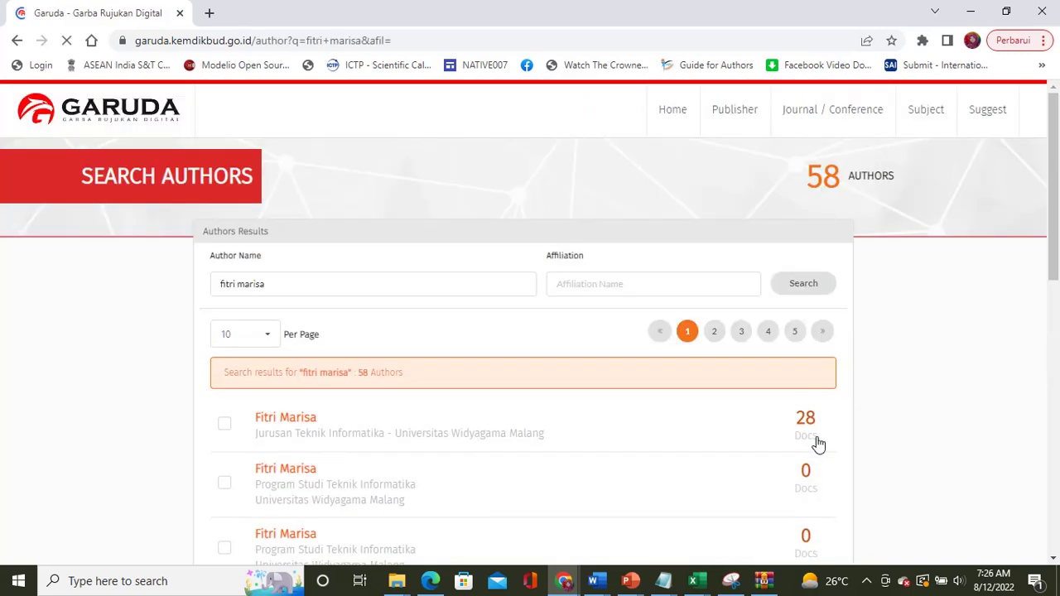
scroll(896, 406, down, 3)
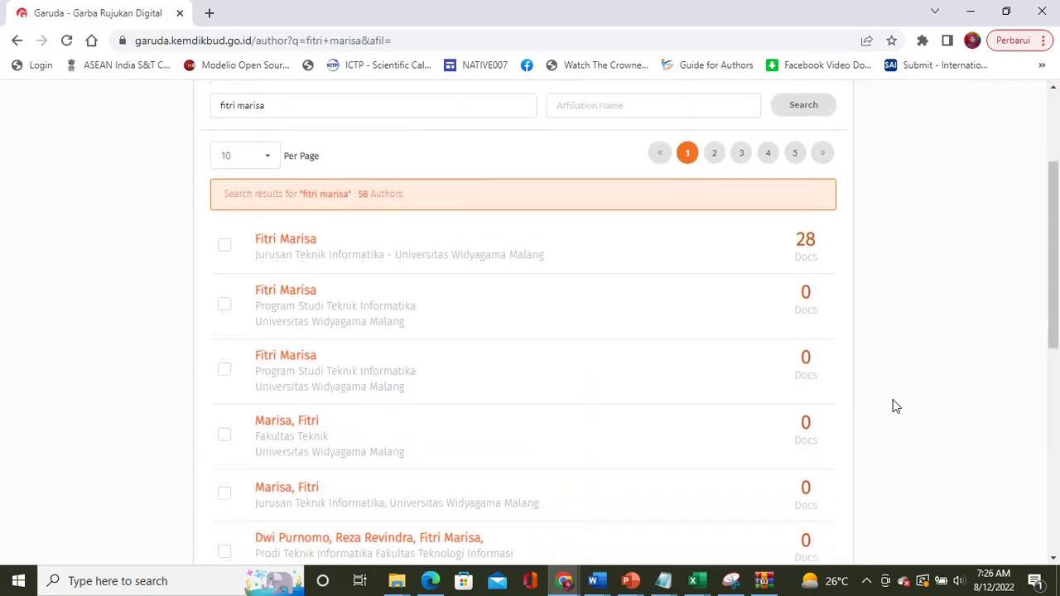
scroll(895, 406, down, 1)
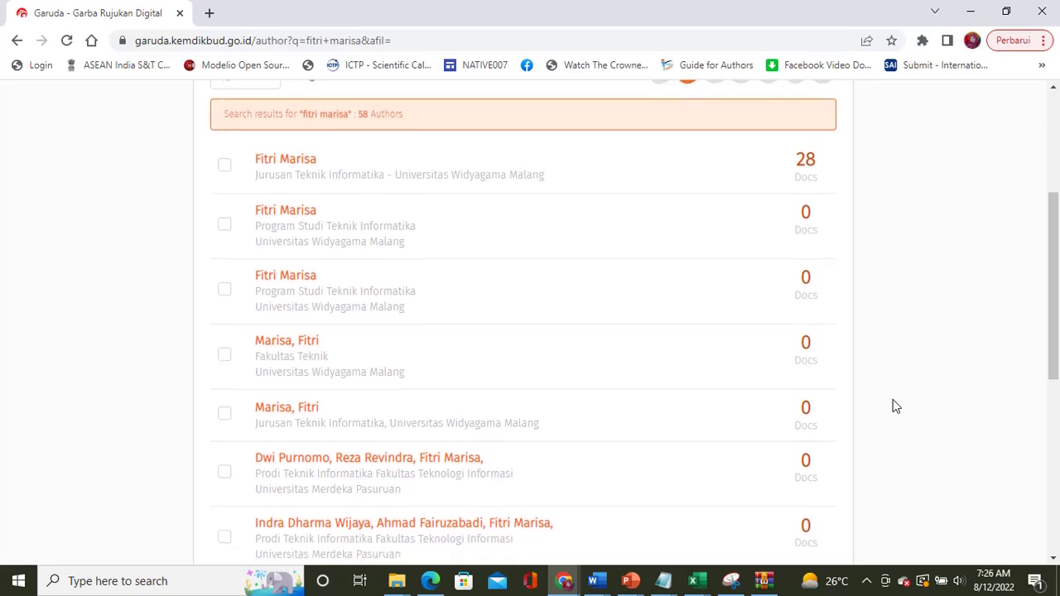
scroll(895, 406, up, 1)
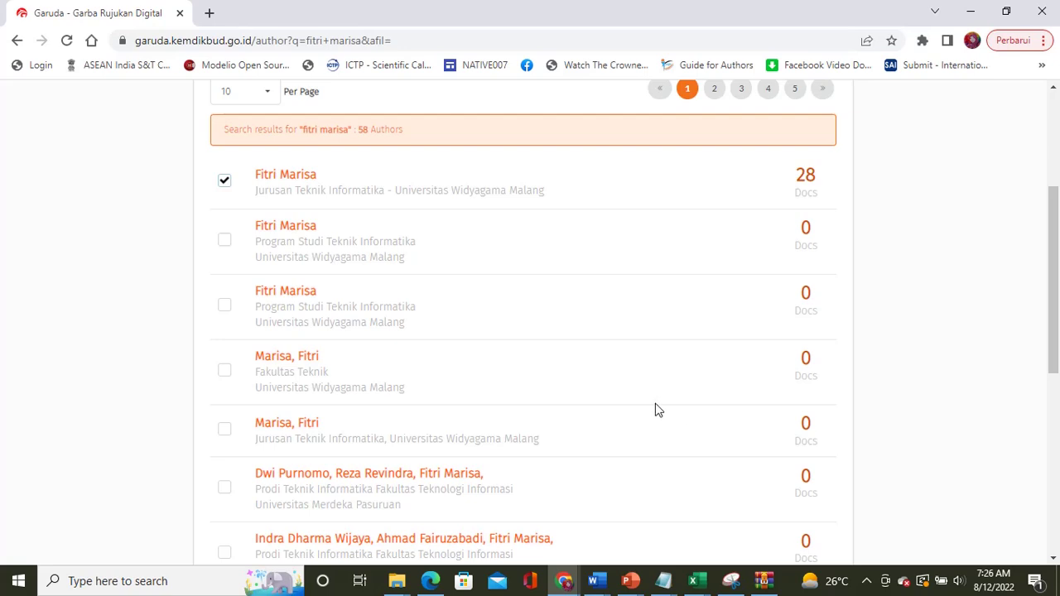
scroll(655, 409, down, 3)
scroll(655, 409, down, 1)
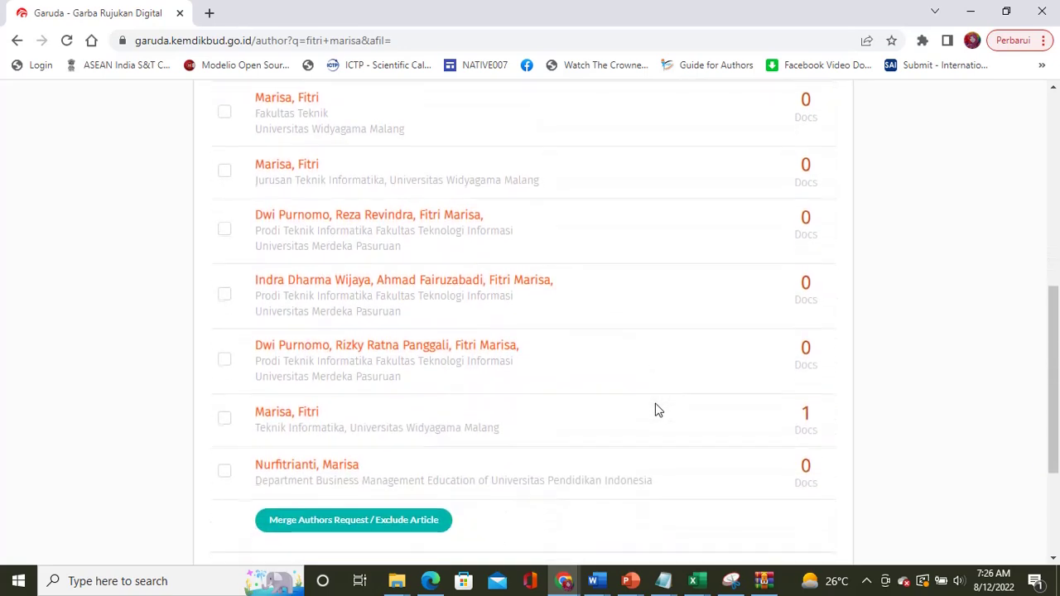
scroll(655, 409, up, 5)
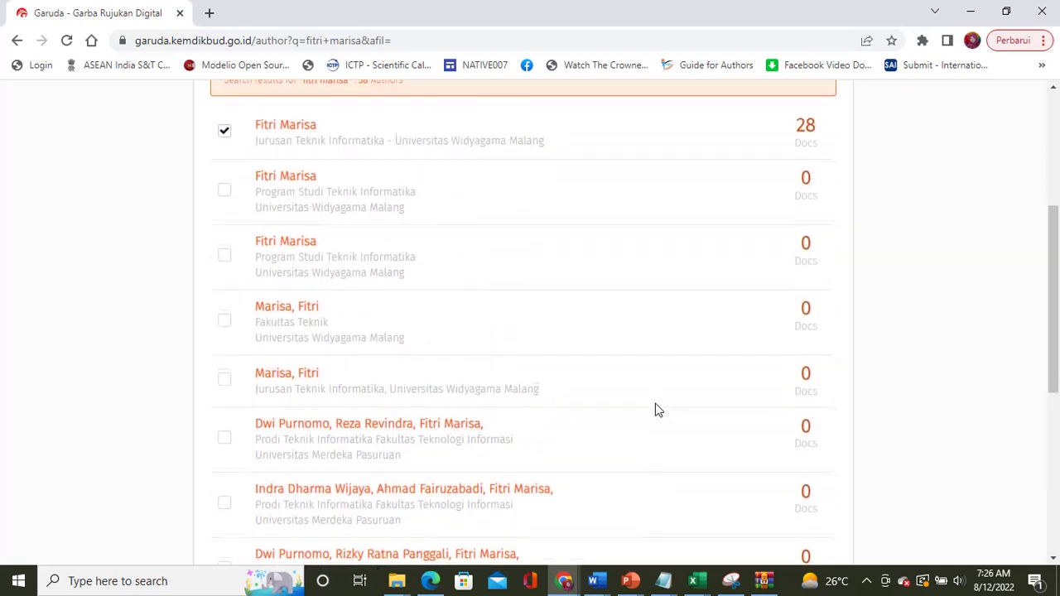
scroll(655, 409, down, 5)
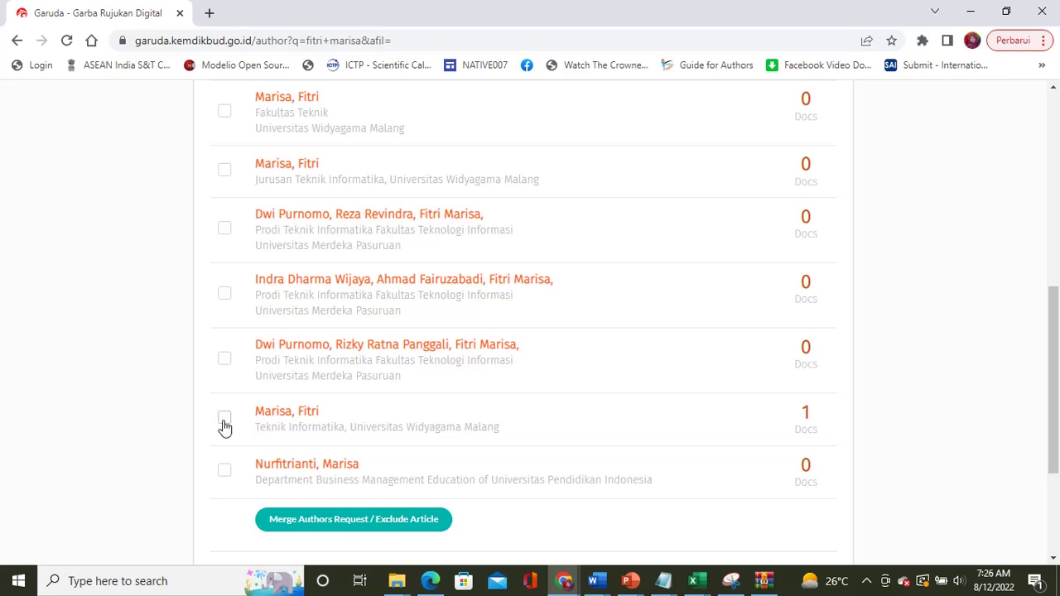
click(224, 420)
scroll(716, 409, up, 5)
click(715, 193)
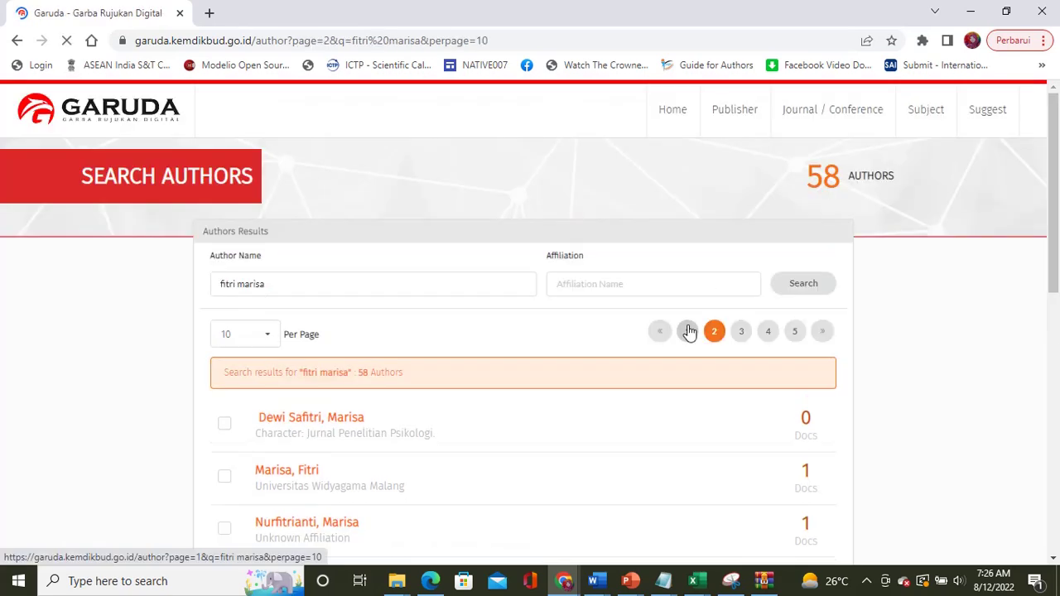
scroll(687, 367, down, 3)
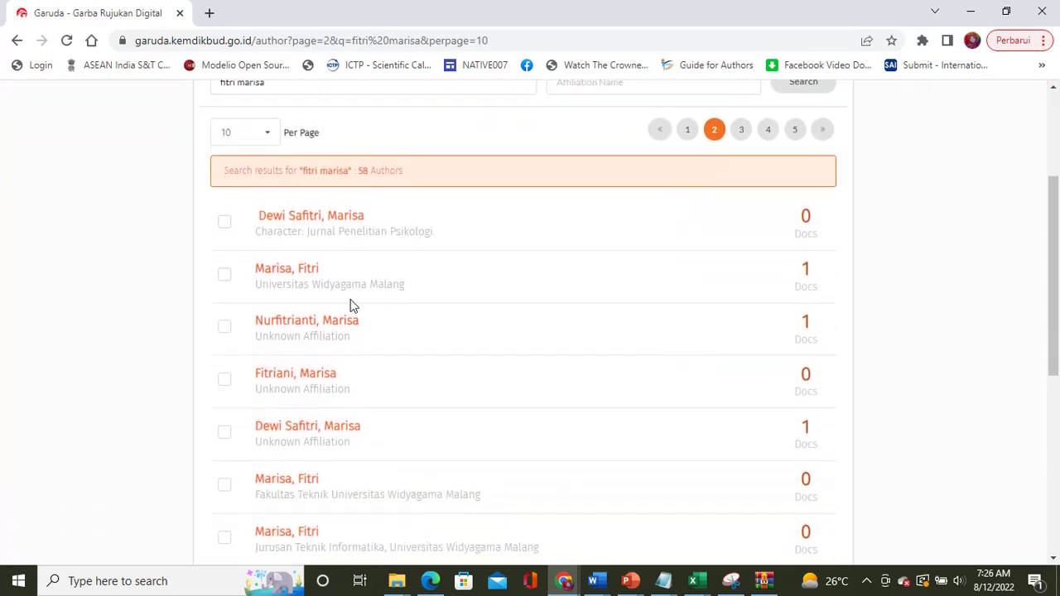
click(222, 281)
click(225, 328)
scroll(433, 338, down, 2)
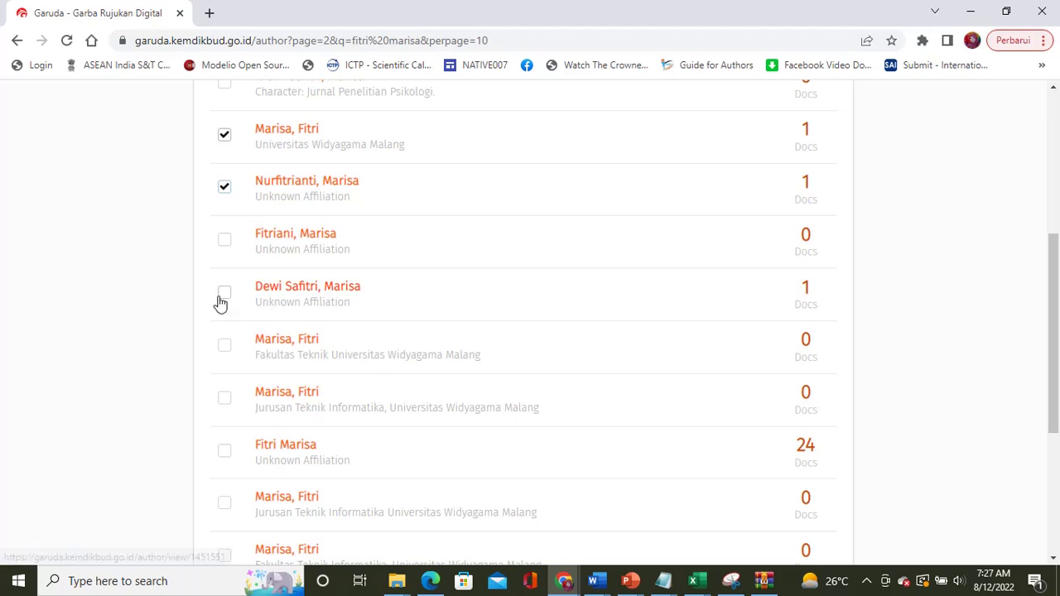
right_click(289, 288)
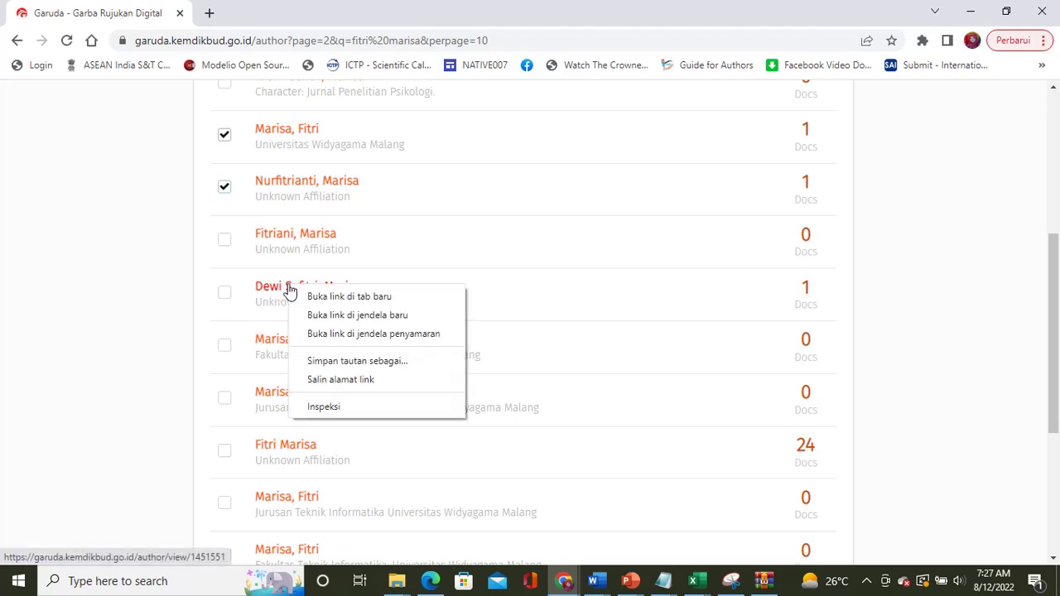
click(322, 300)
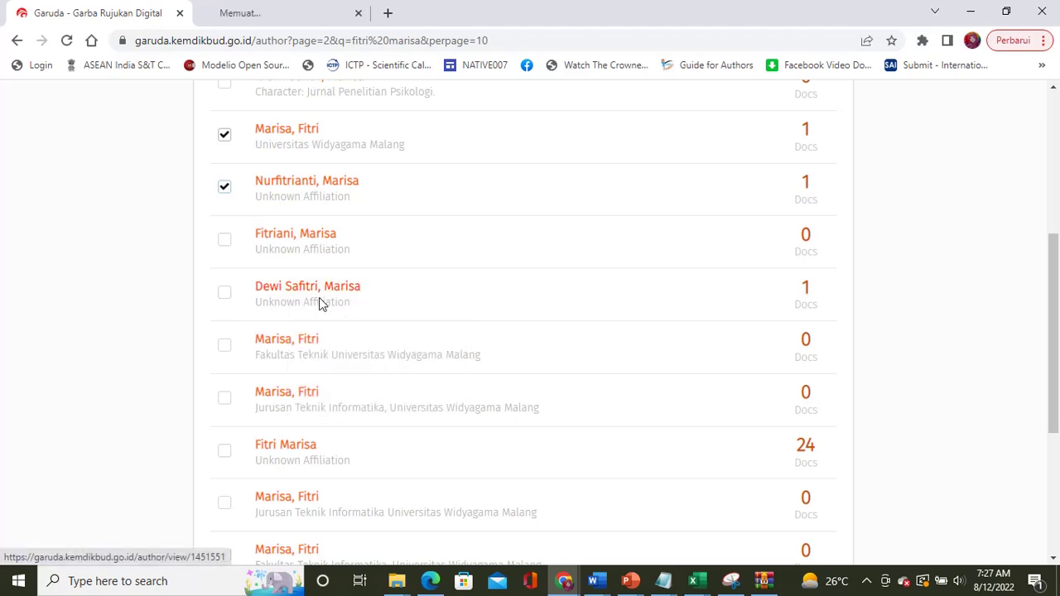
click(264, 12)
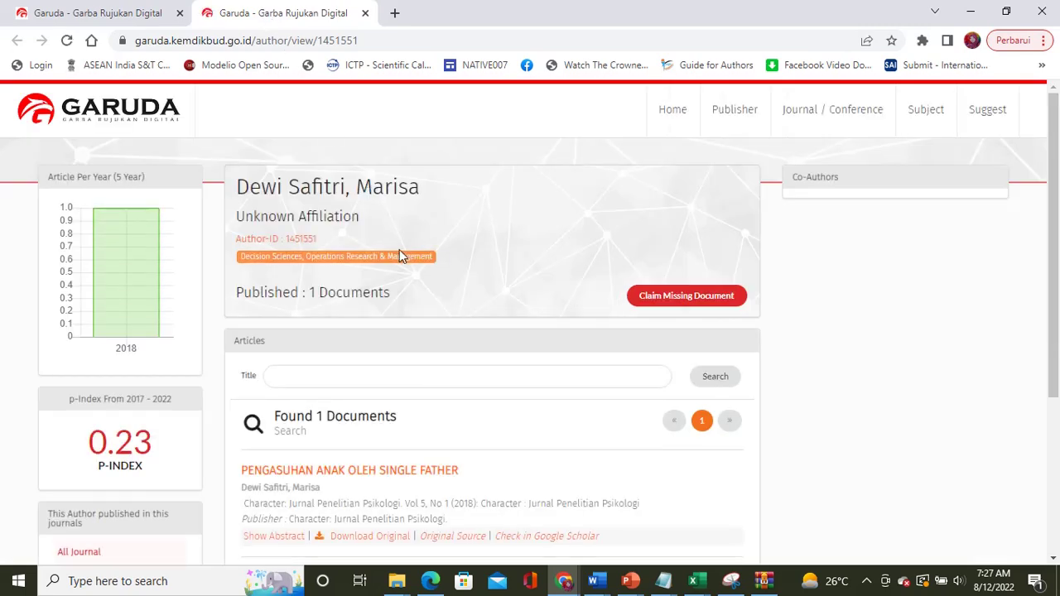
click(364, 13)
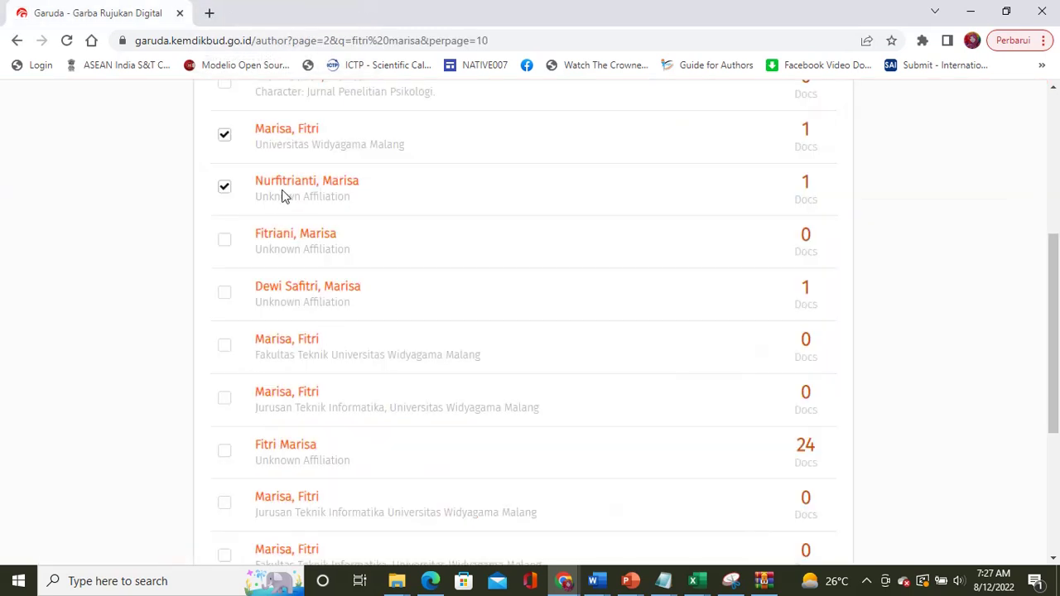
scroll(369, 220, up, 1)
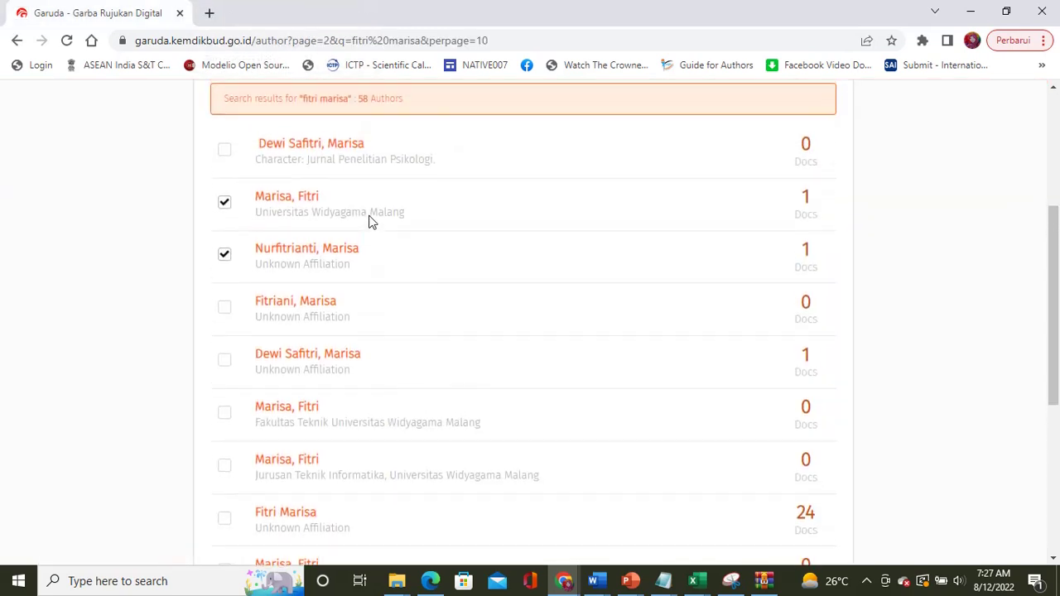
scroll(355, 291, down, 1)
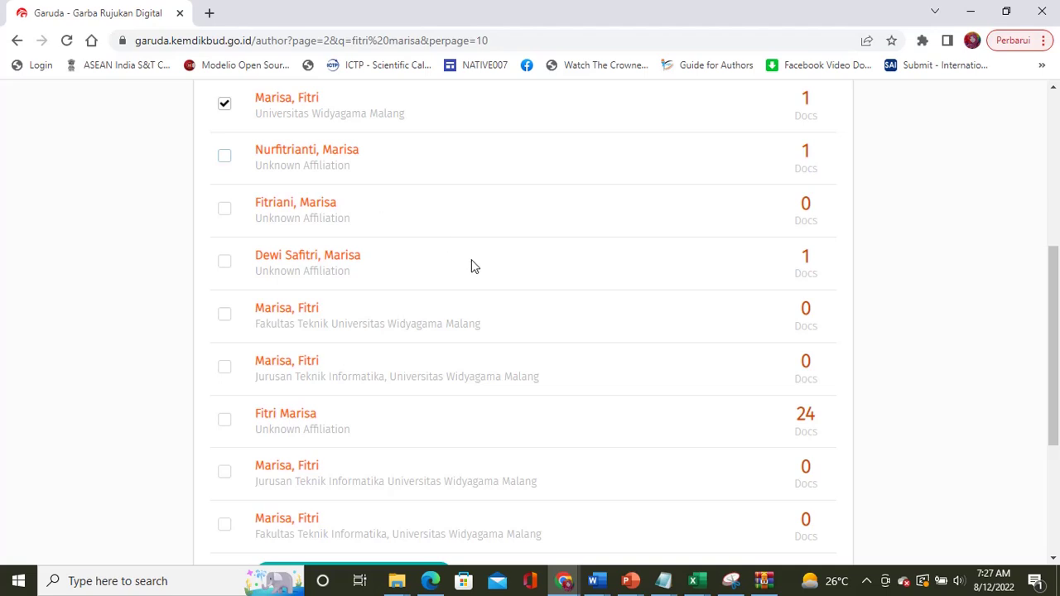
scroll(471, 264, down, 1)
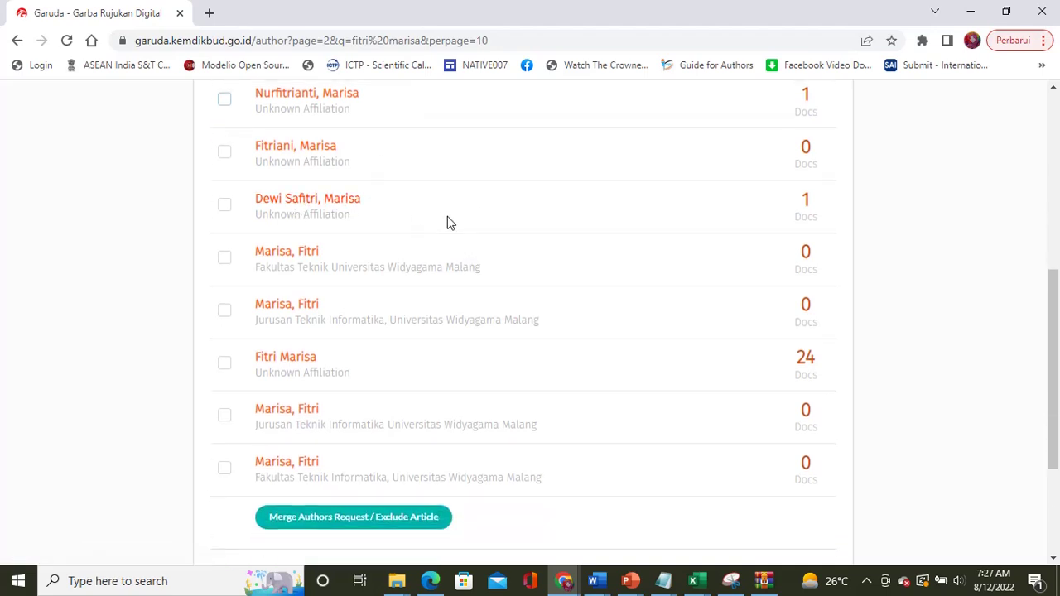
right_click(349, 210)
click(377, 217)
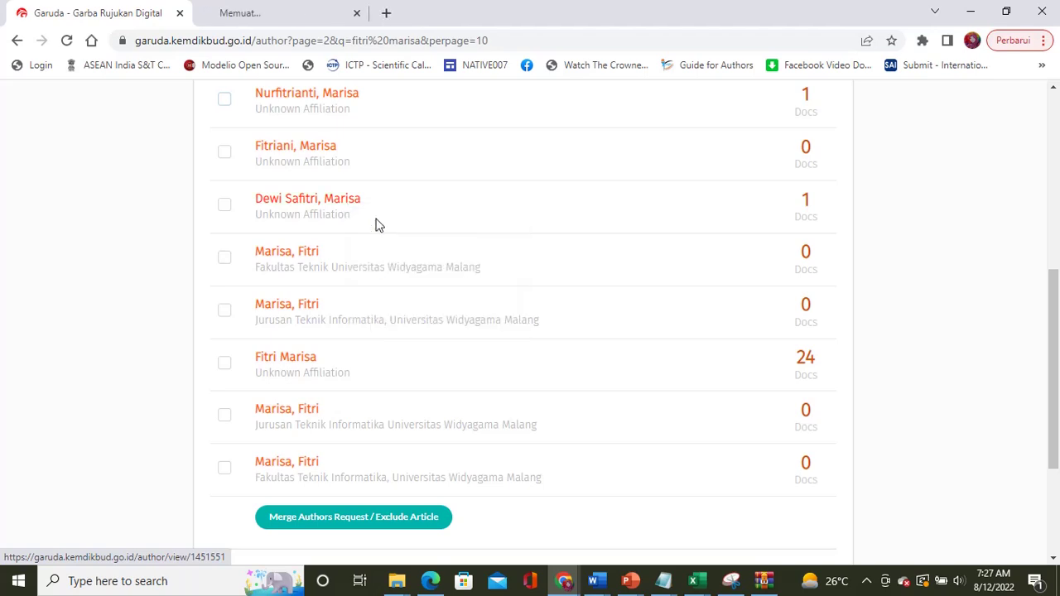
click(267, 10)
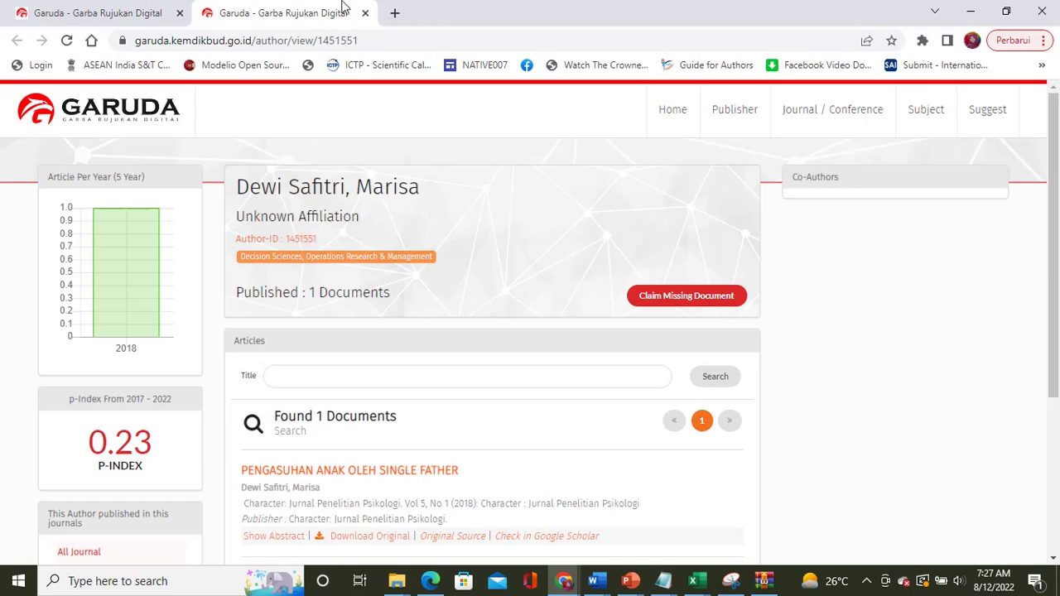
click(365, 12)
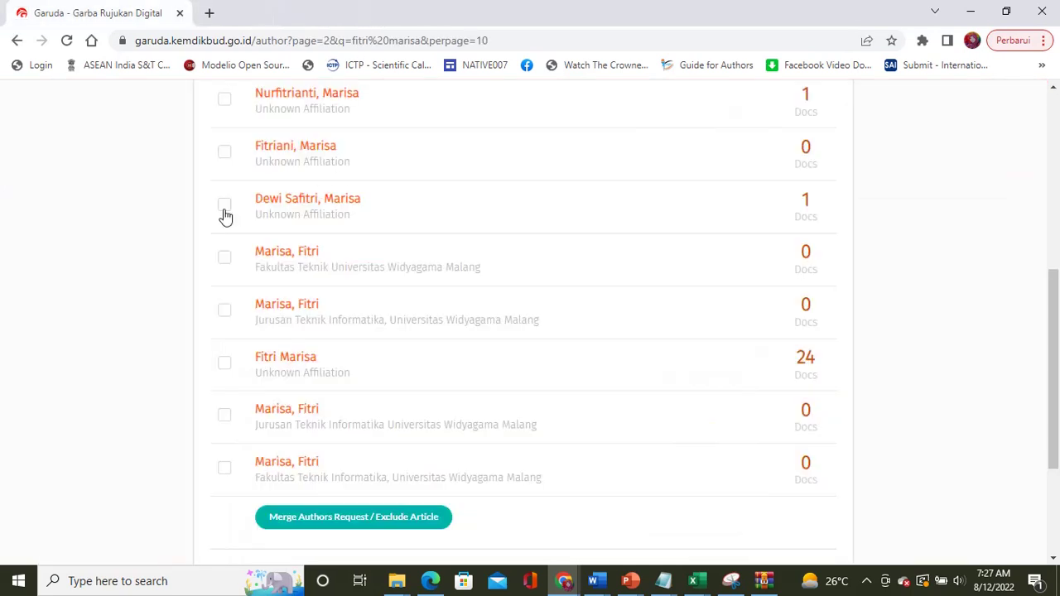
scroll(559, 298, down, 2)
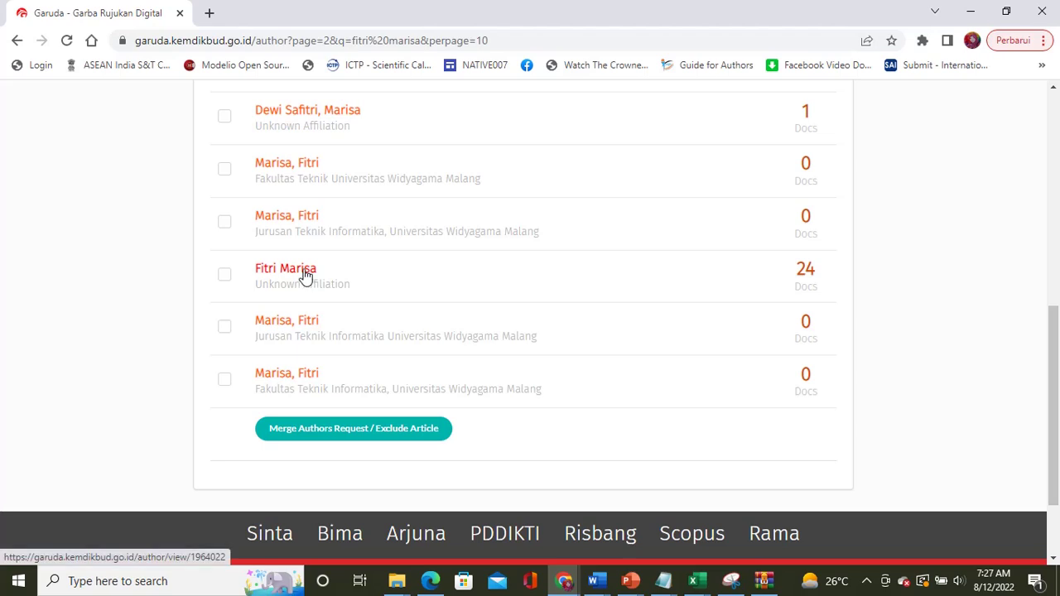
right_click(305, 276)
click(325, 282)
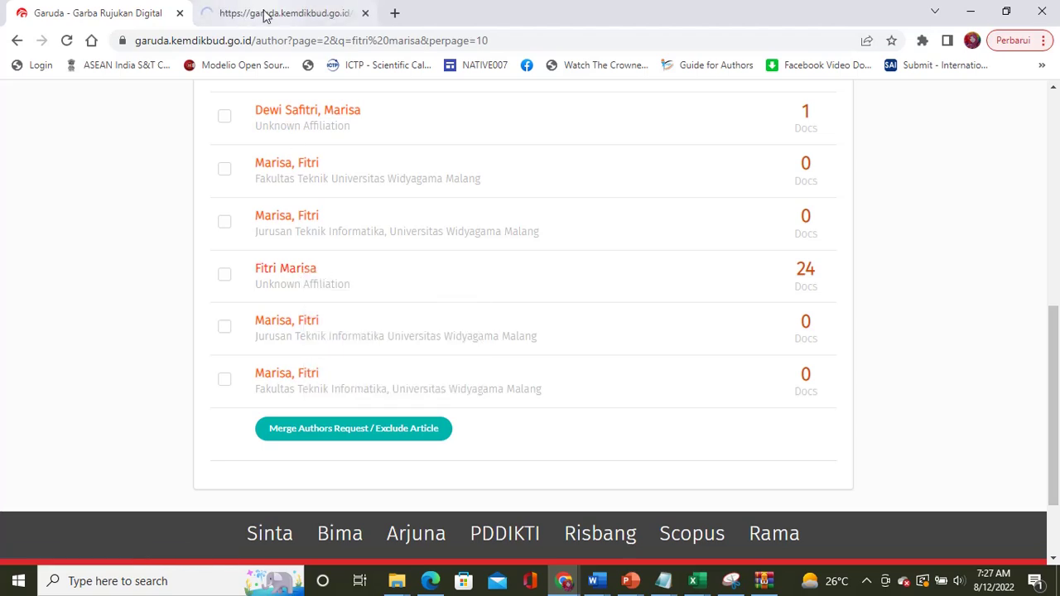
click(265, 15)
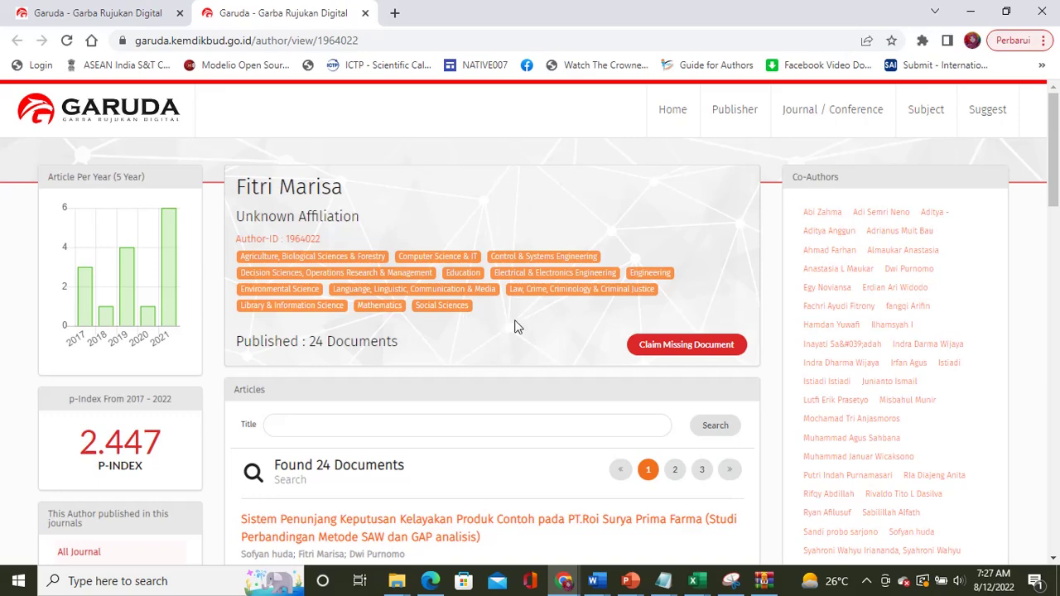
scroll(517, 323, down, 3)
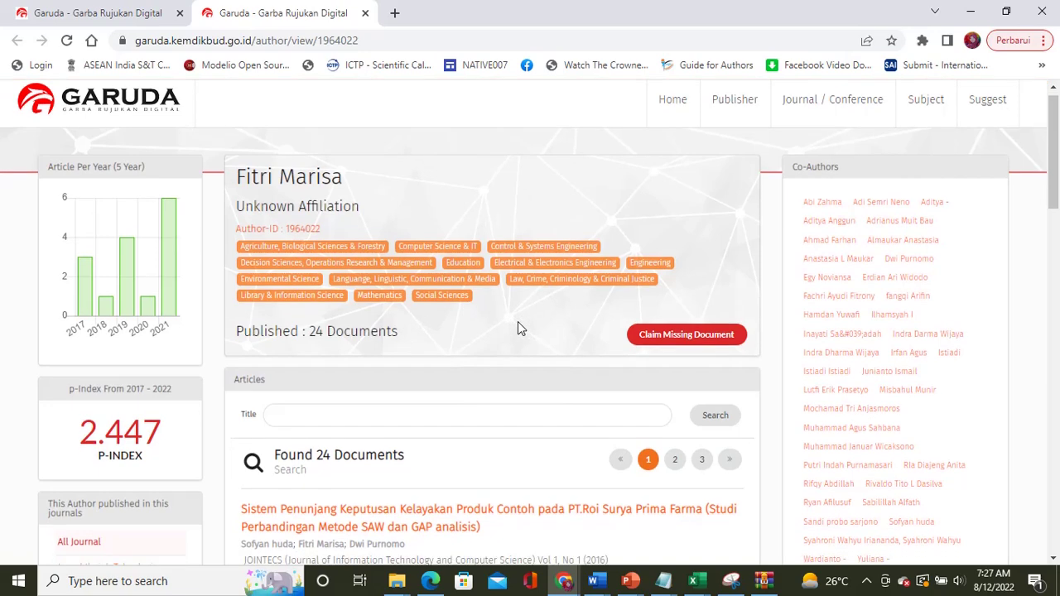
scroll(518, 323, down, 1)
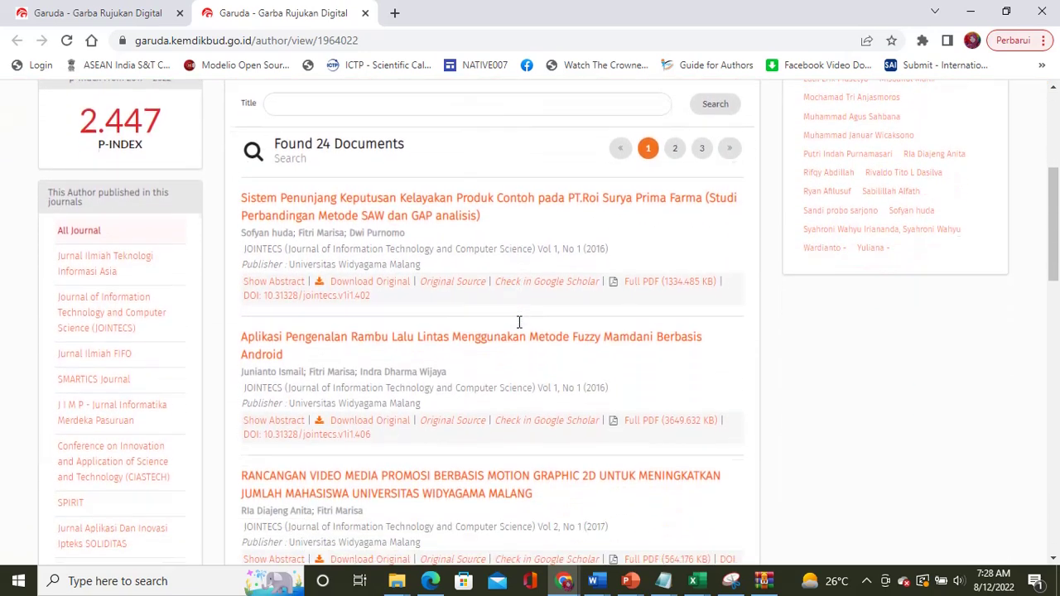
scroll(518, 323, up, 3)
click(365, 13)
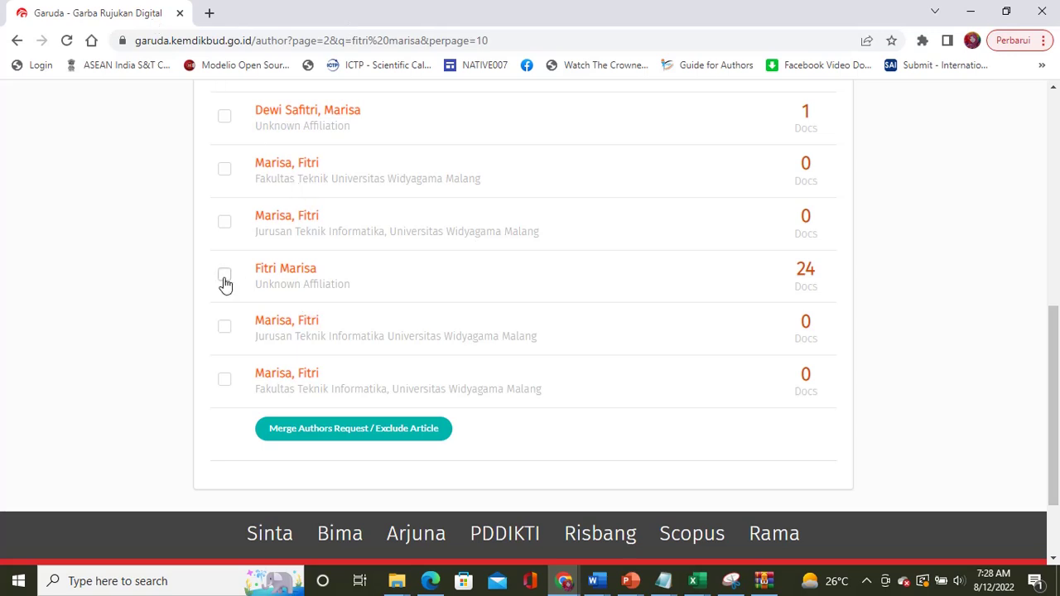
scroll(530, 327, up, 5)
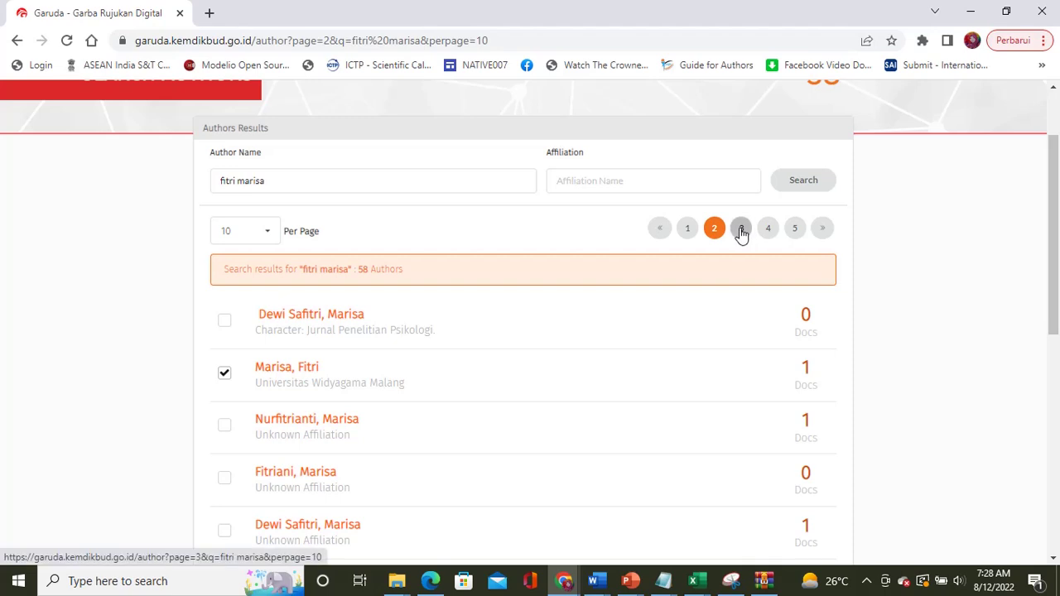
Step: Go to results page 3 and dismiss the print dialog that appeared
click(741, 232)
scroll(673, 374, down, 3)
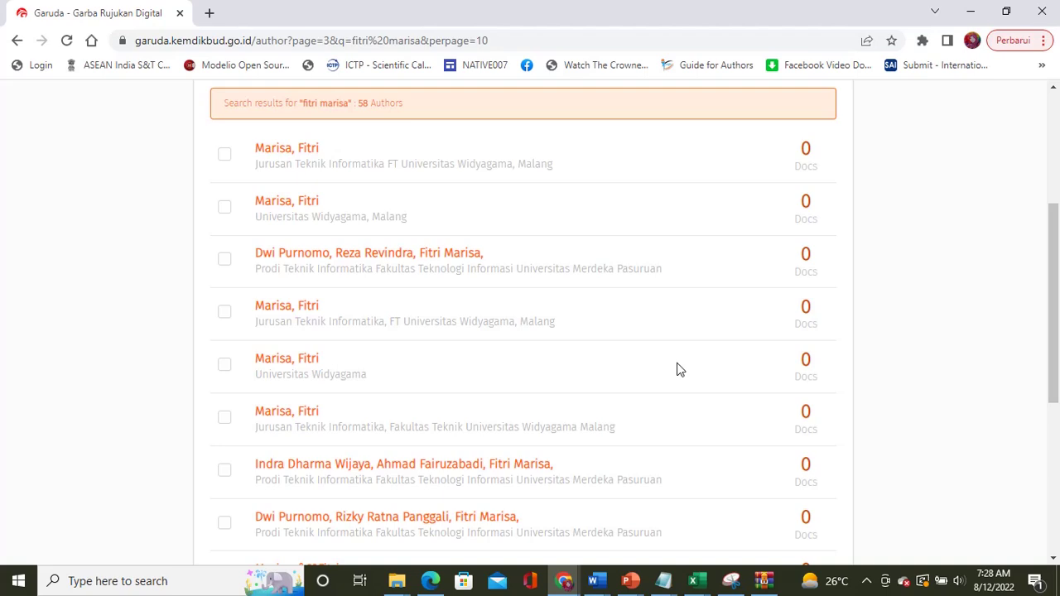
key(ctrl+p)
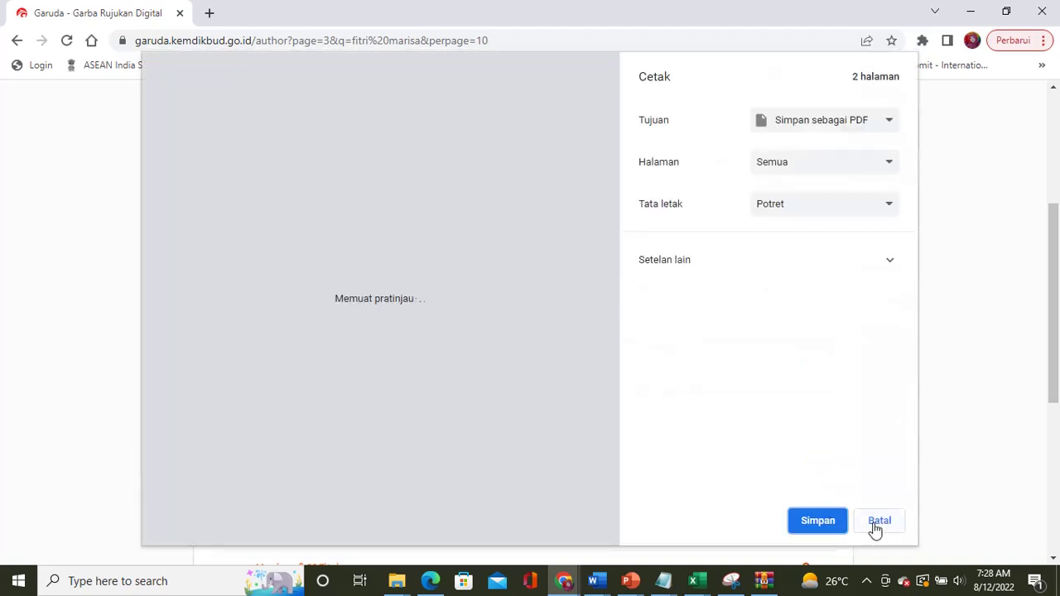
click(879, 521)
scroll(687, 348, down, 1)
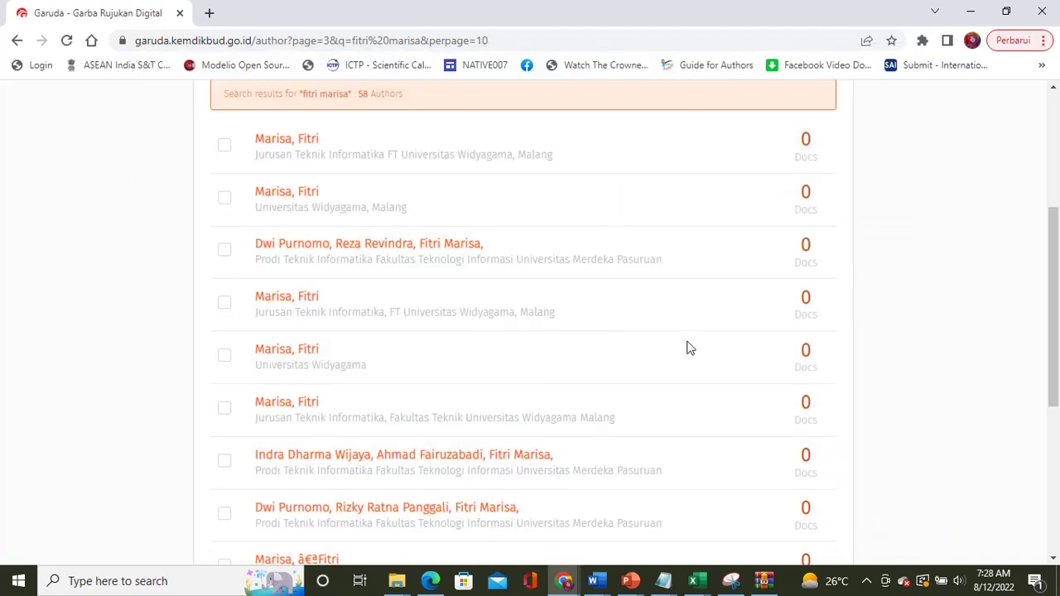
scroll(686, 348, up, 1)
scroll(687, 348, down, 3)
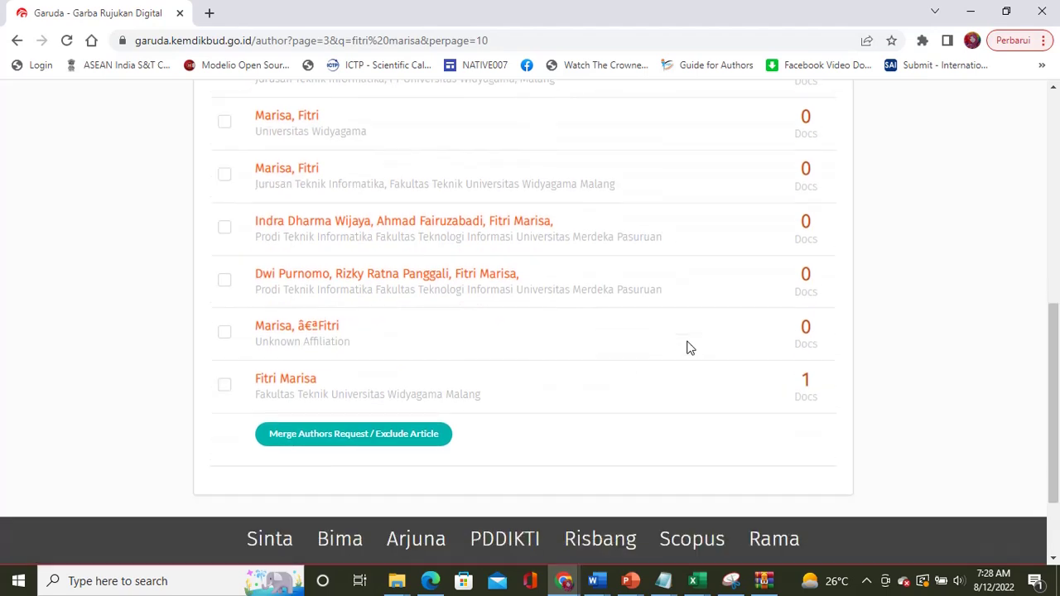
click(226, 386)
scroll(696, 287, up, 5)
click(766, 308)
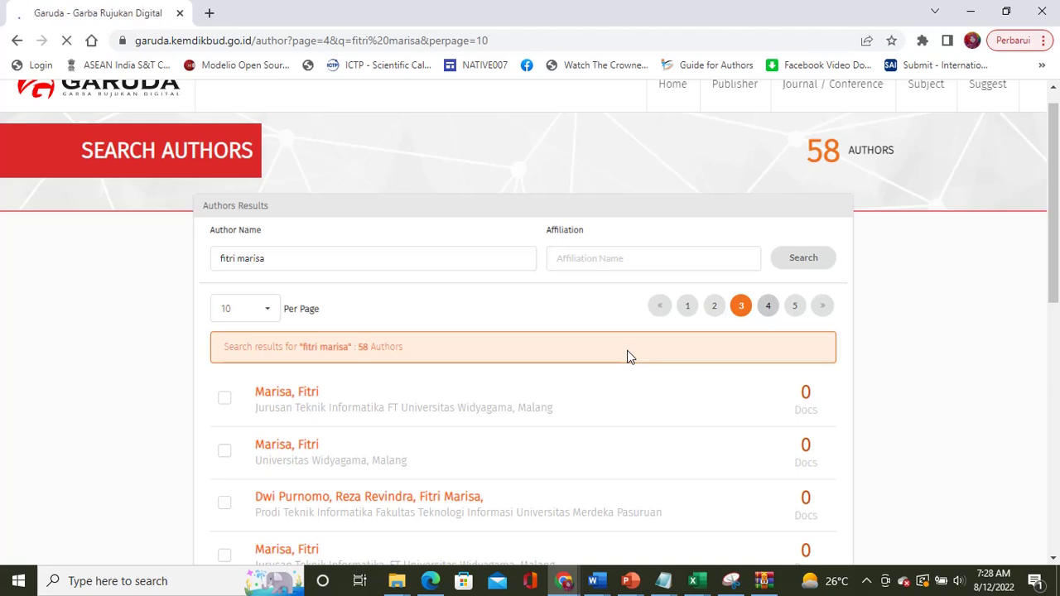
scroll(627, 356, down, 4)
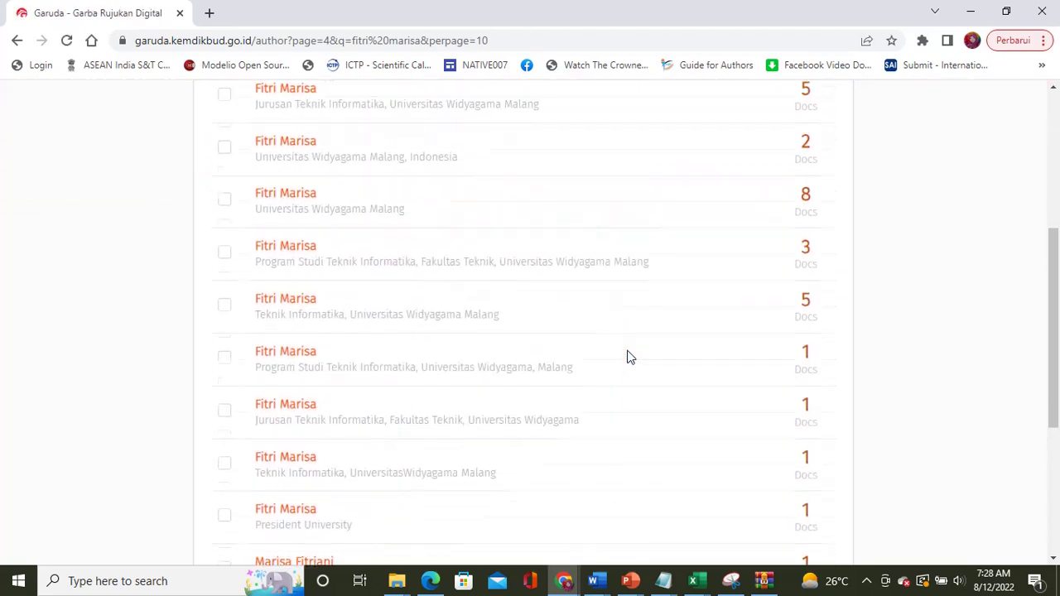
scroll(627, 356, up, 1)
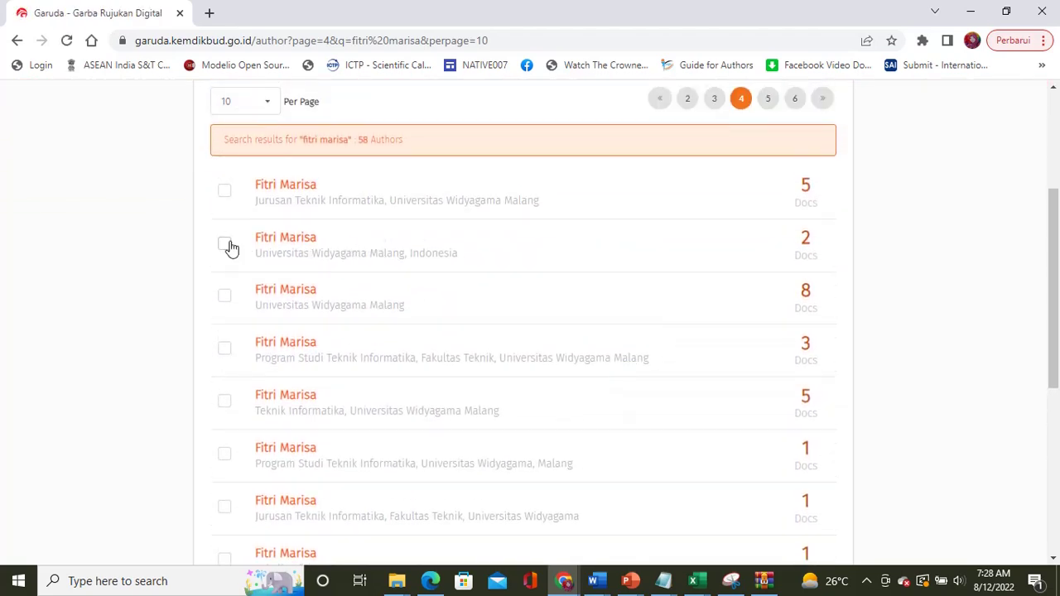
click(224, 192)
click(225, 246)
click(224, 299)
click(225, 349)
scroll(227, 356, down, 1)
click(226, 310)
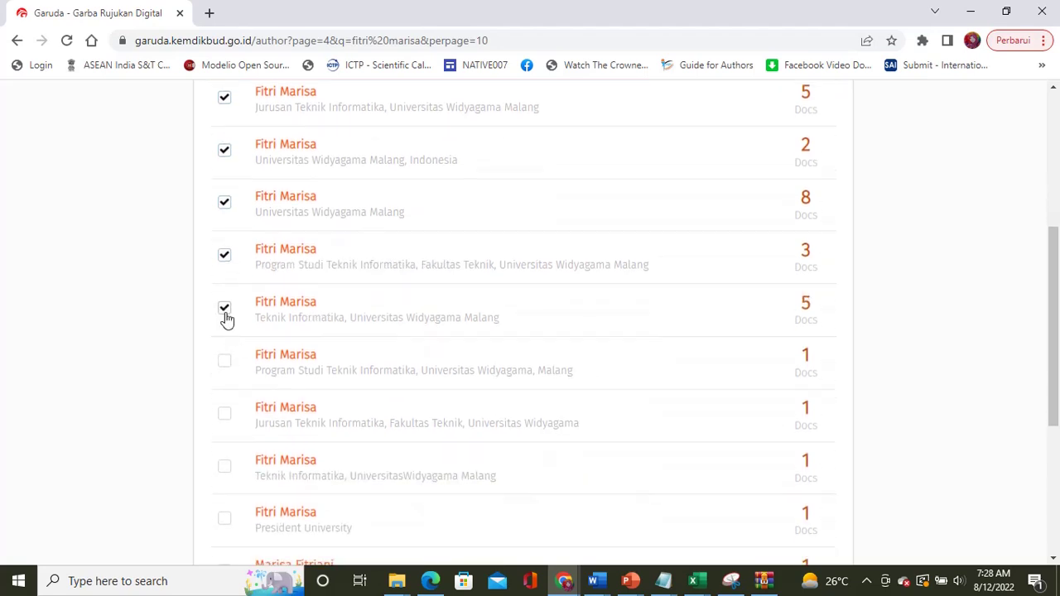
scroll(227, 367, down, 3)
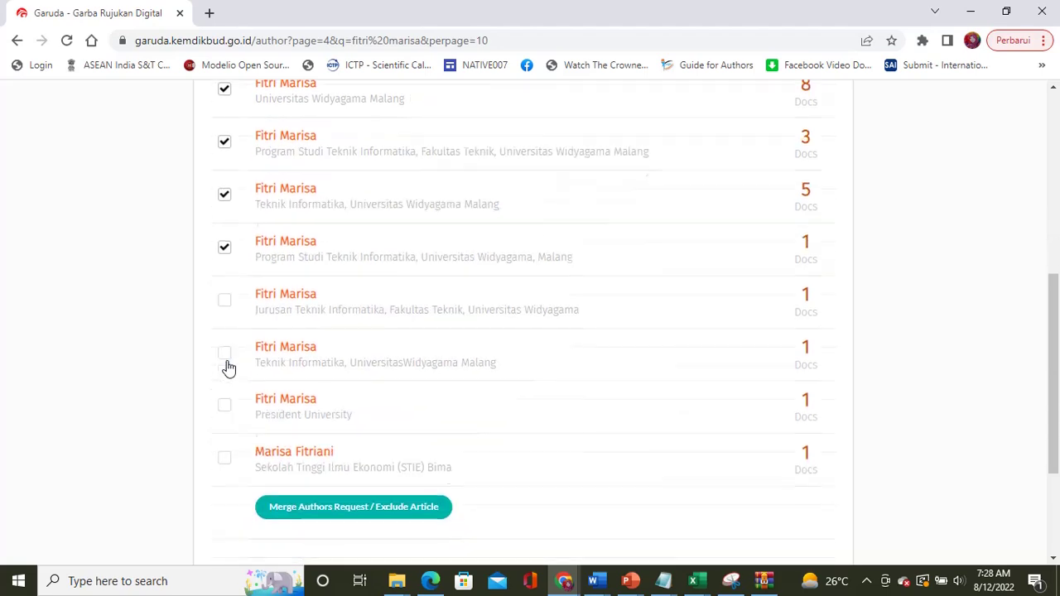
click(224, 174)
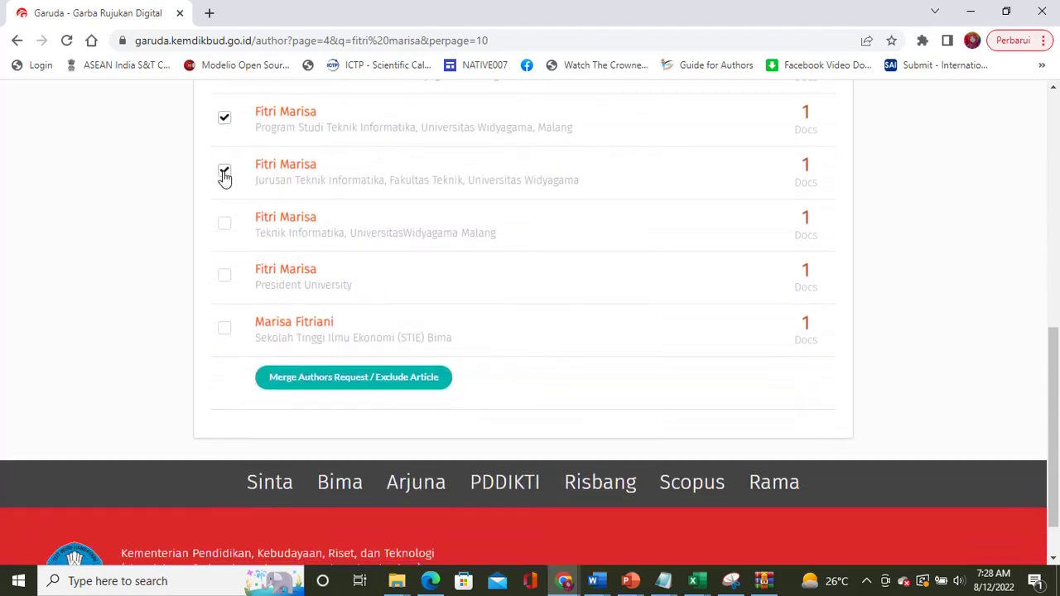
click(224, 224)
right_click(306, 275)
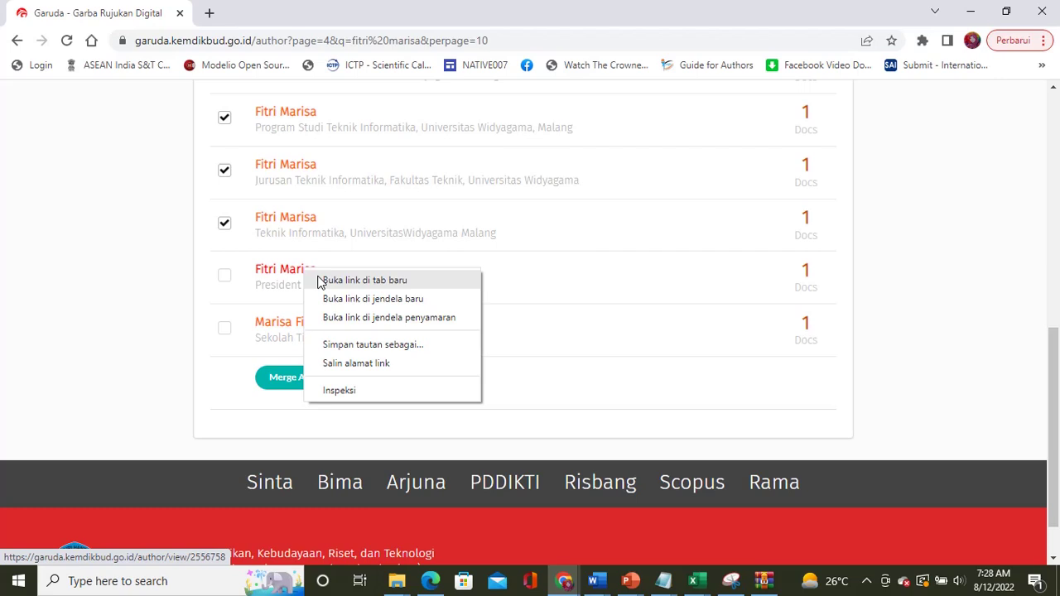
click(320, 282)
click(280, 16)
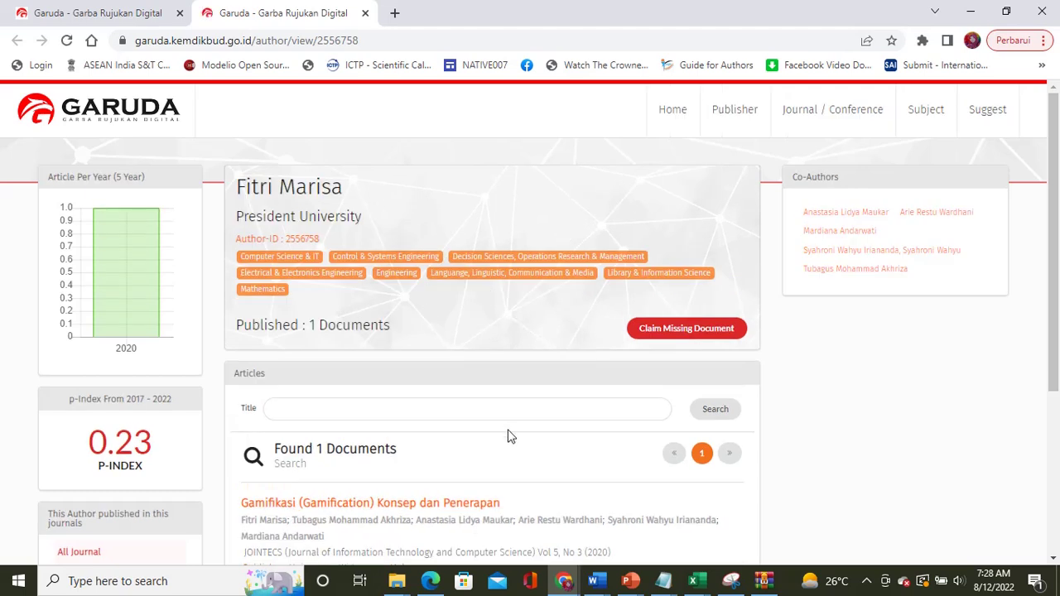
scroll(507, 436, down, 2)
scroll(510, 437, down, 1)
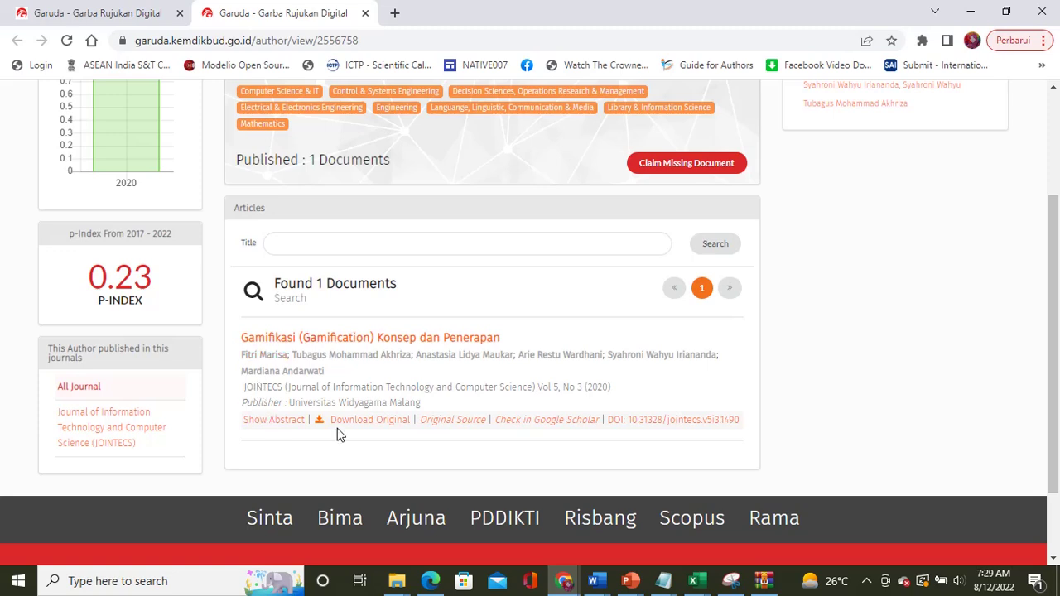
click(365, 13)
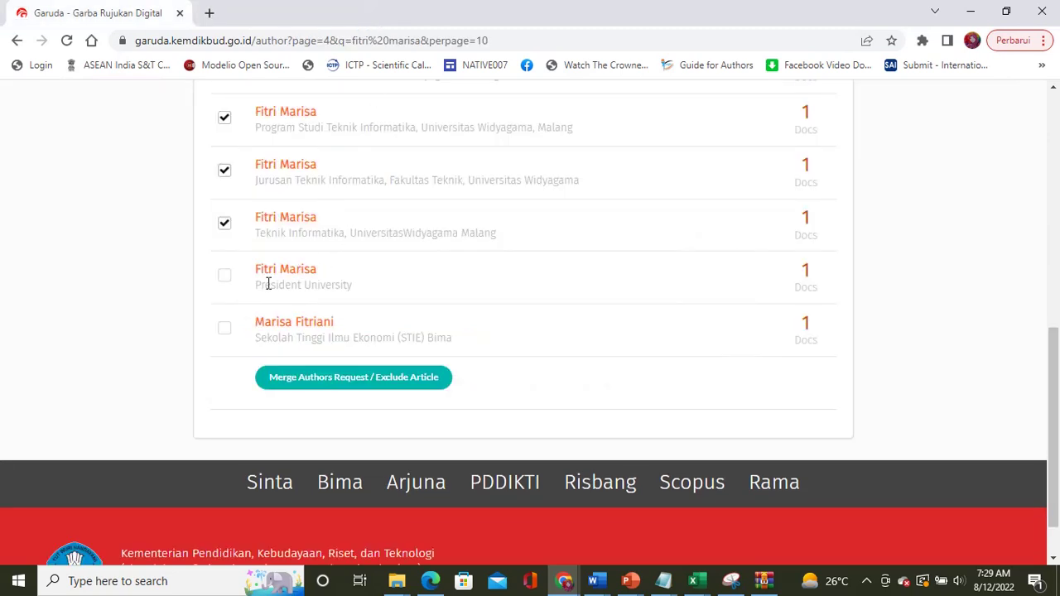
click(227, 278)
scroll(657, 279, up, 6)
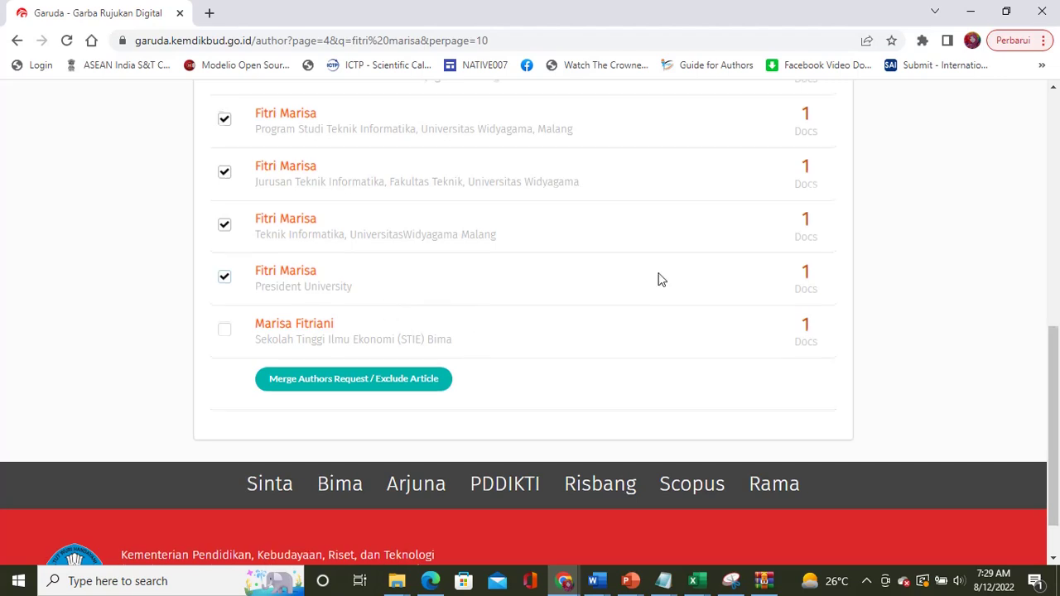
click(766, 294)
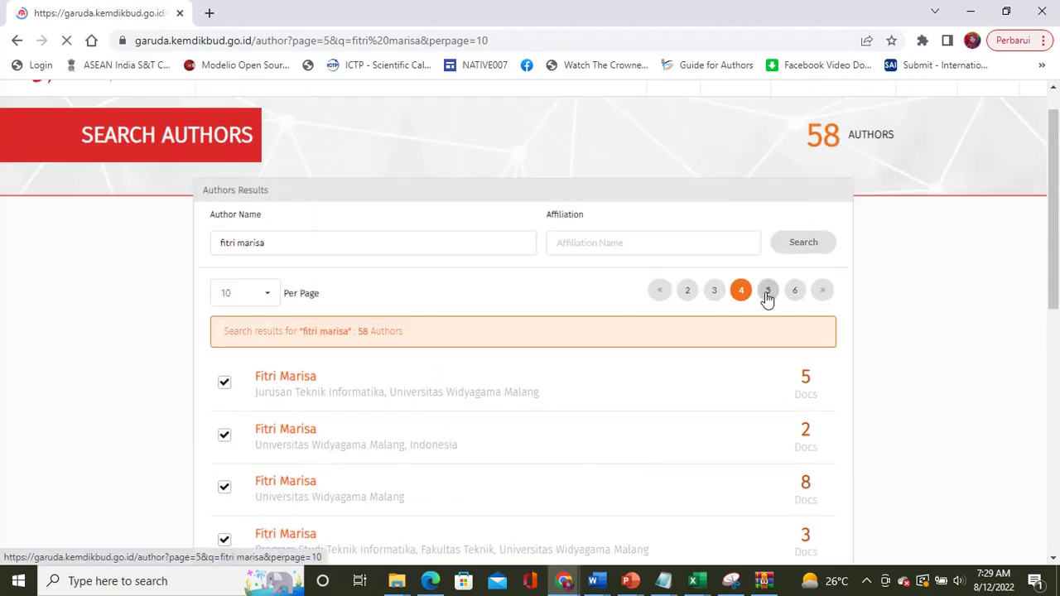
scroll(618, 386, down, 3)
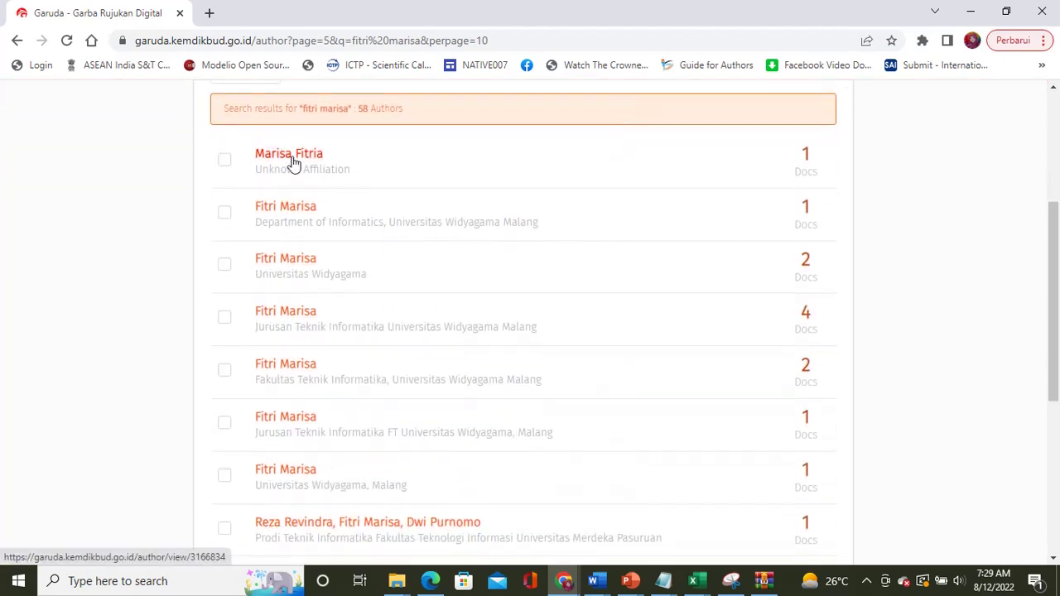
click(225, 215)
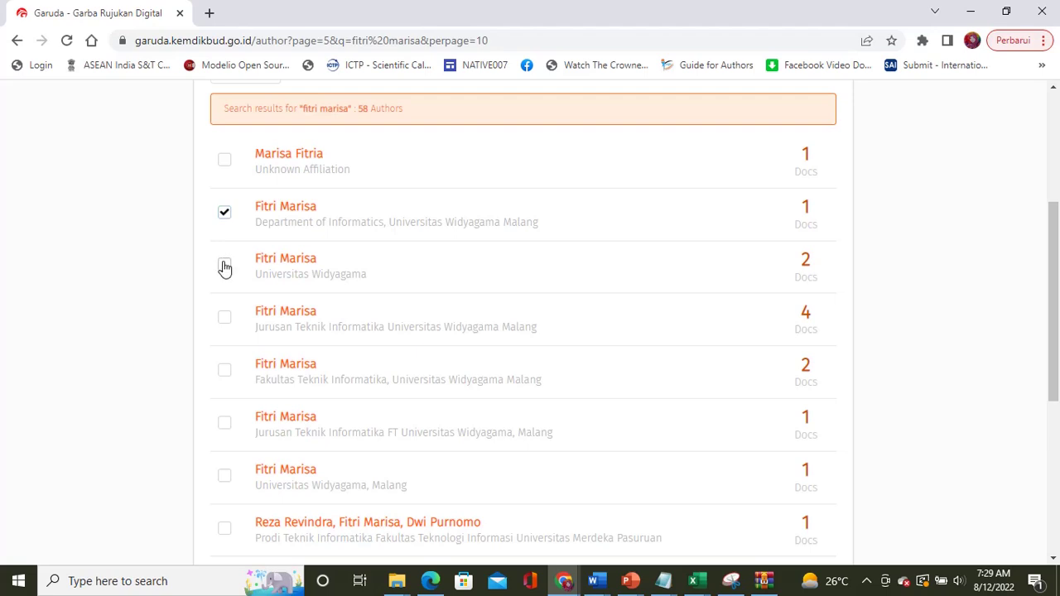
click(224, 267)
click(225, 323)
scroll(287, 367, down, 1)
scroll(289, 368, down, 1)
click(226, 234)
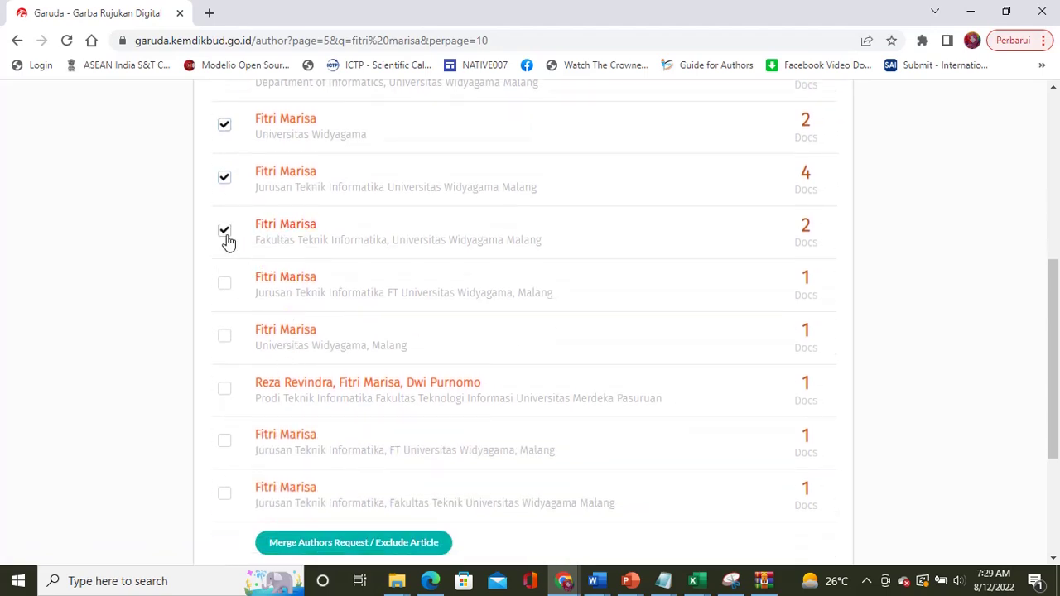
click(225, 284)
click(224, 336)
scroll(303, 367, down, 3)
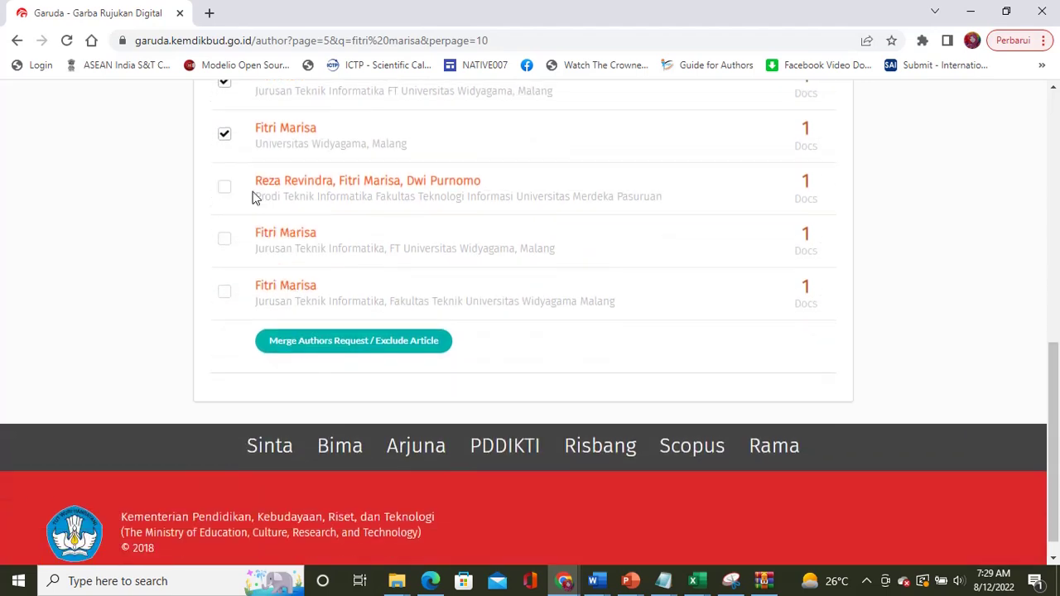
click(226, 192)
click(226, 243)
scroll(603, 195, up, 7)
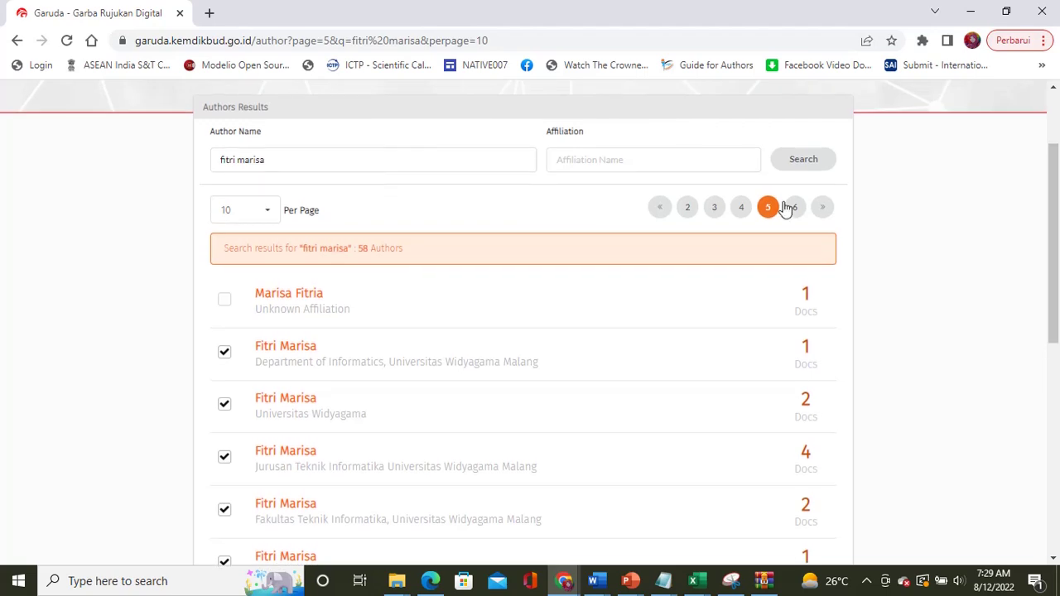
click(795, 209)
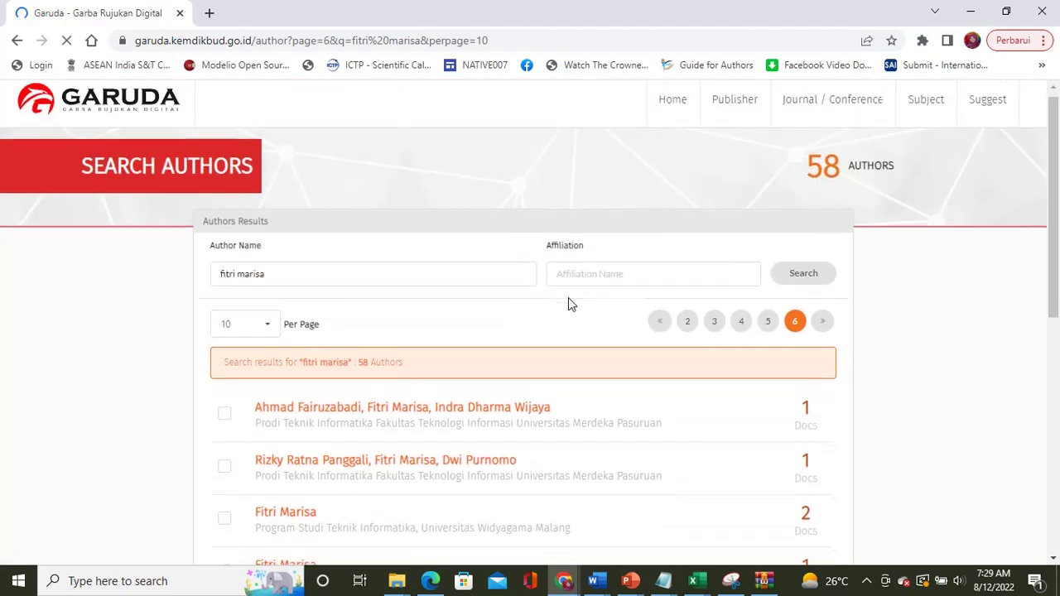
Step: On page 6, tick two entries, untick the Malikussaleh chemistry profile, then reload via »
scroll(568, 298, down, 3)
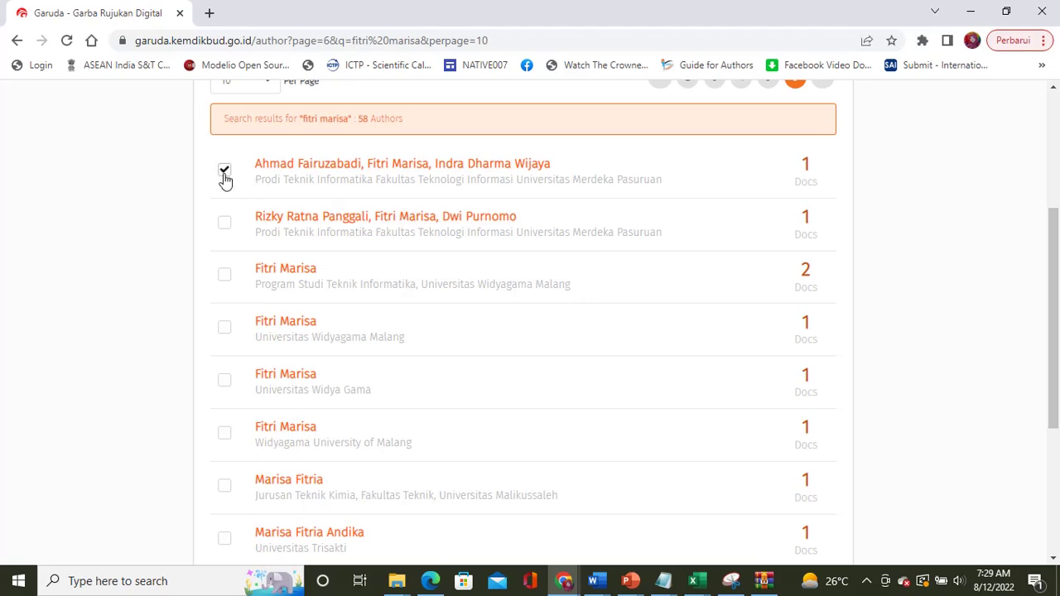
click(225, 225)
click(224, 275)
scroll(320, 289, down, 2)
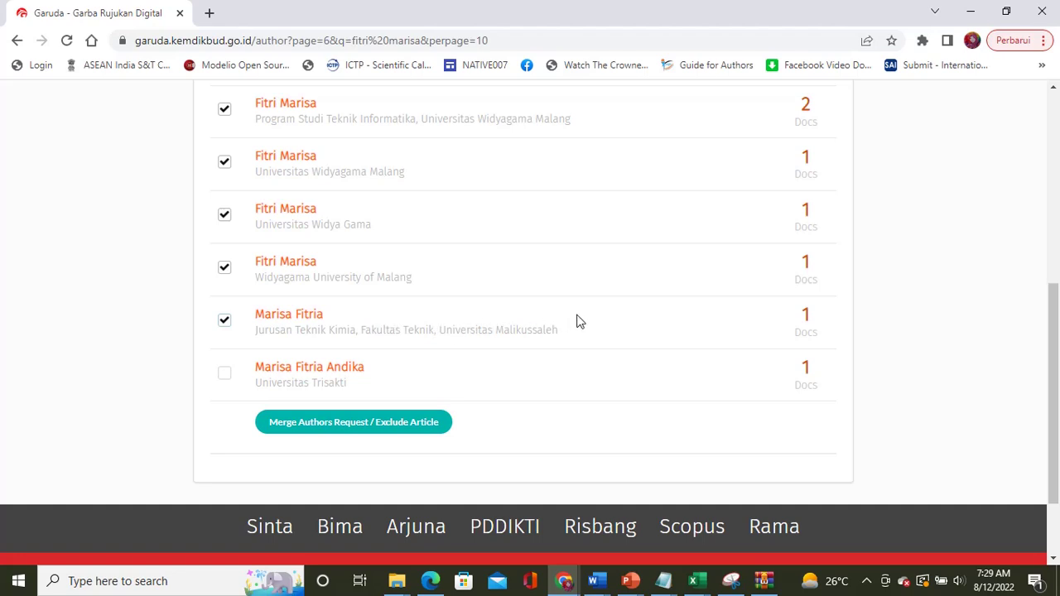
click(224, 322)
scroll(548, 274, up, 5)
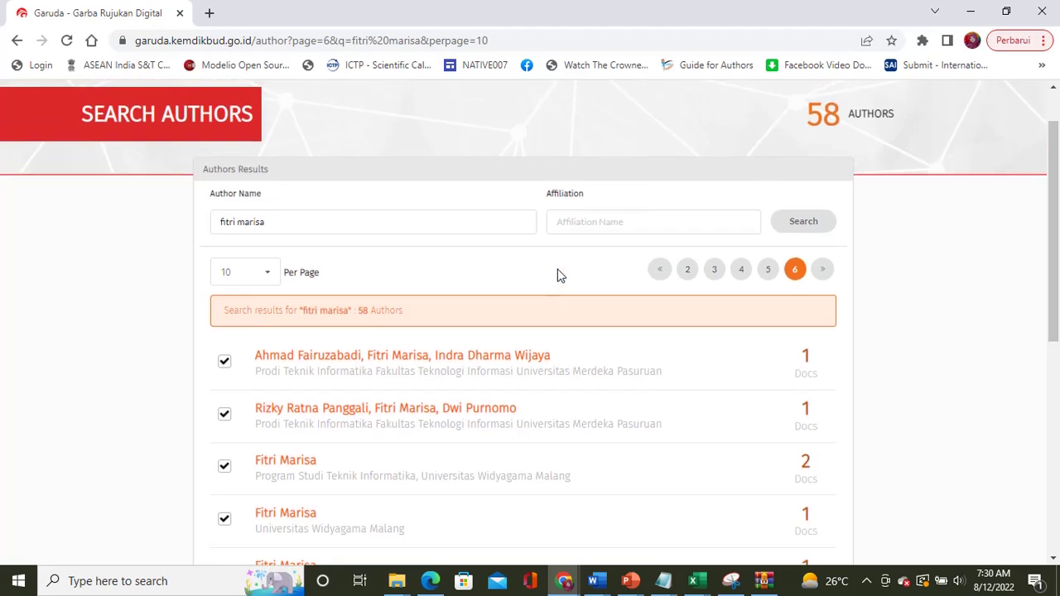
click(823, 275)
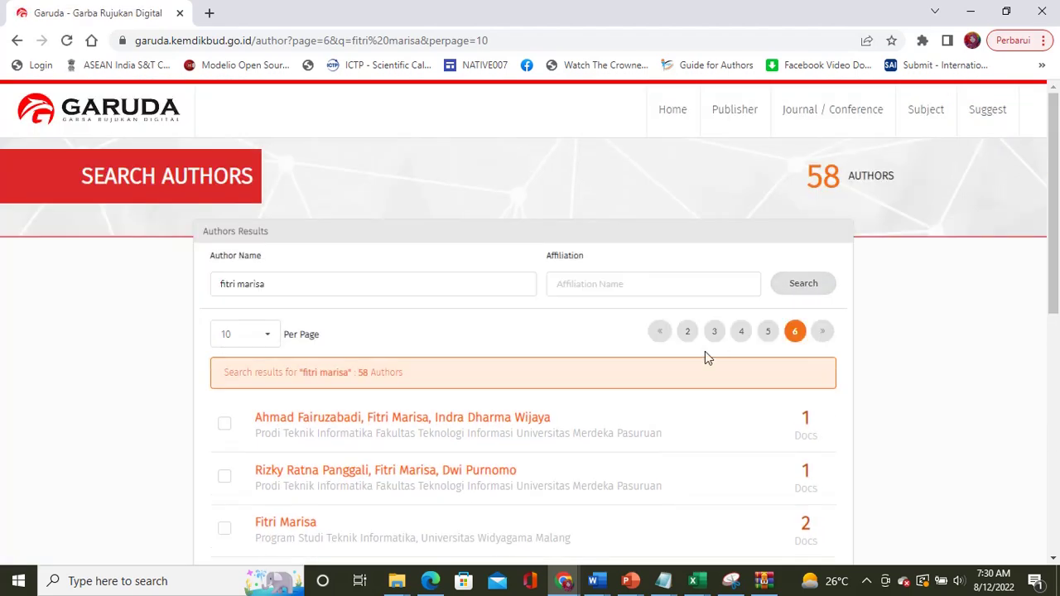
Step: Tick the two co-authored entries and the four Widyagama-affiliated single-name profiles
scroll(704, 352, down, 3)
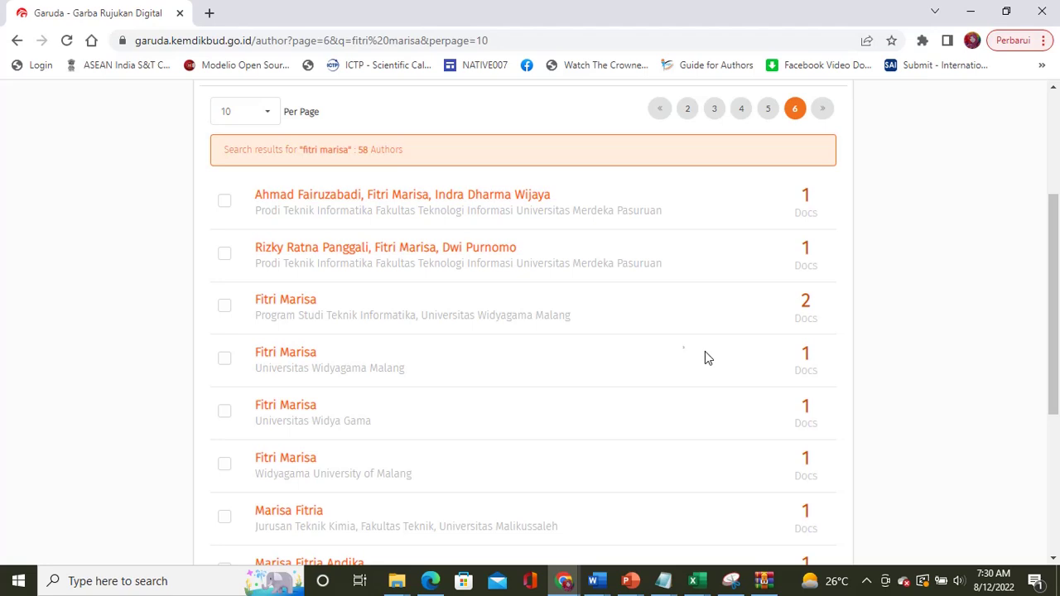
click(224, 202)
click(224, 255)
click(224, 306)
click(225, 359)
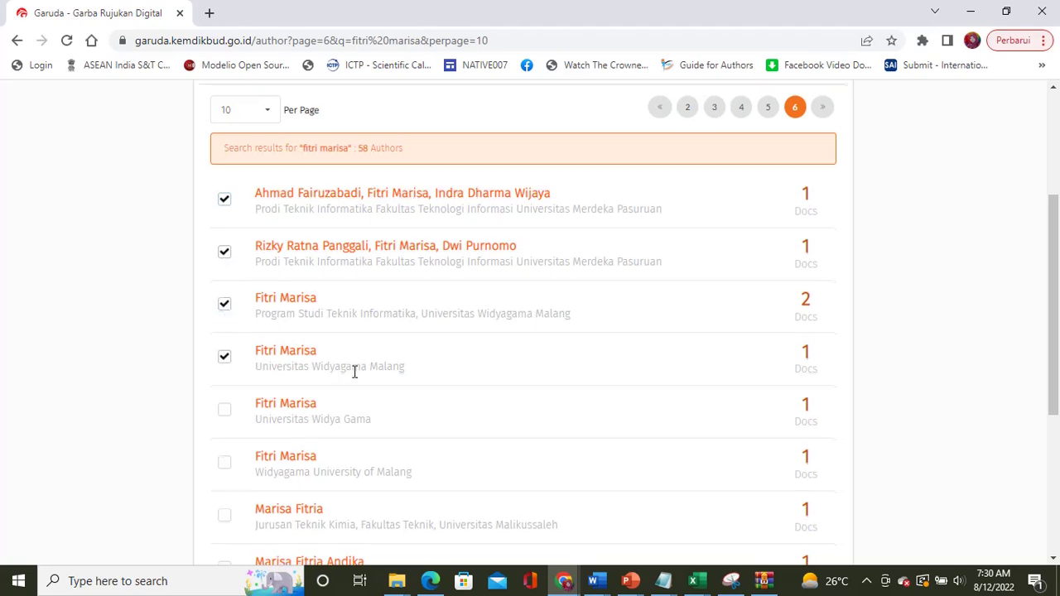
scroll(354, 372, down, 3)
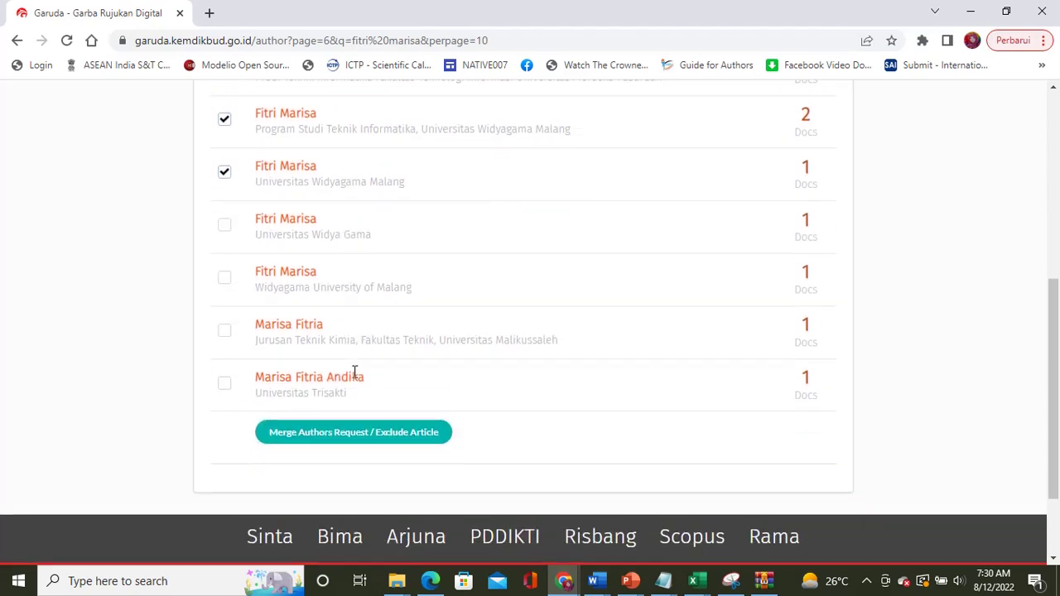
click(225, 220)
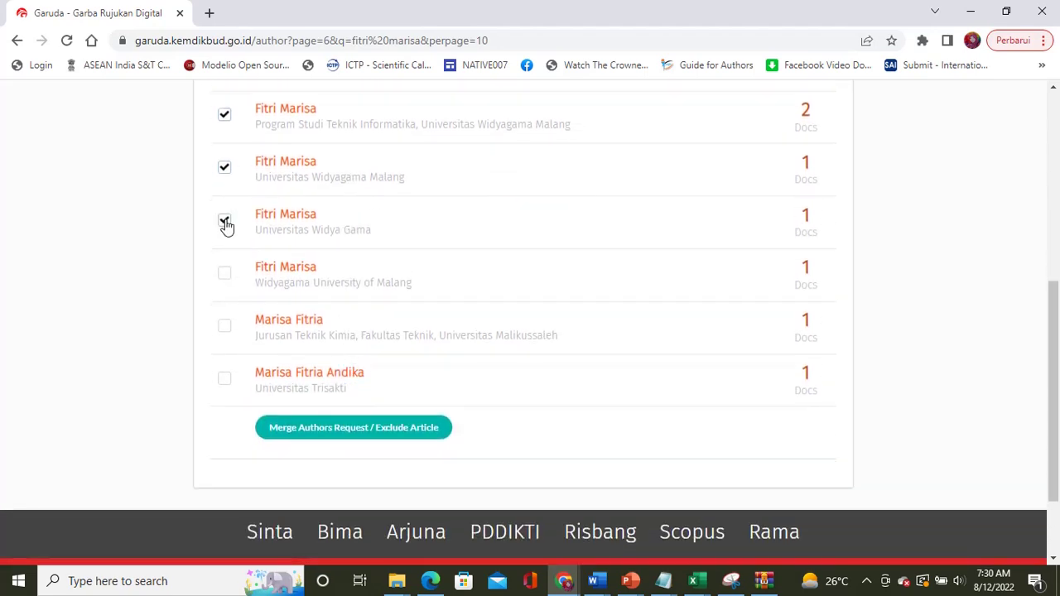
click(225, 275)
scroll(629, 367, up, 4)
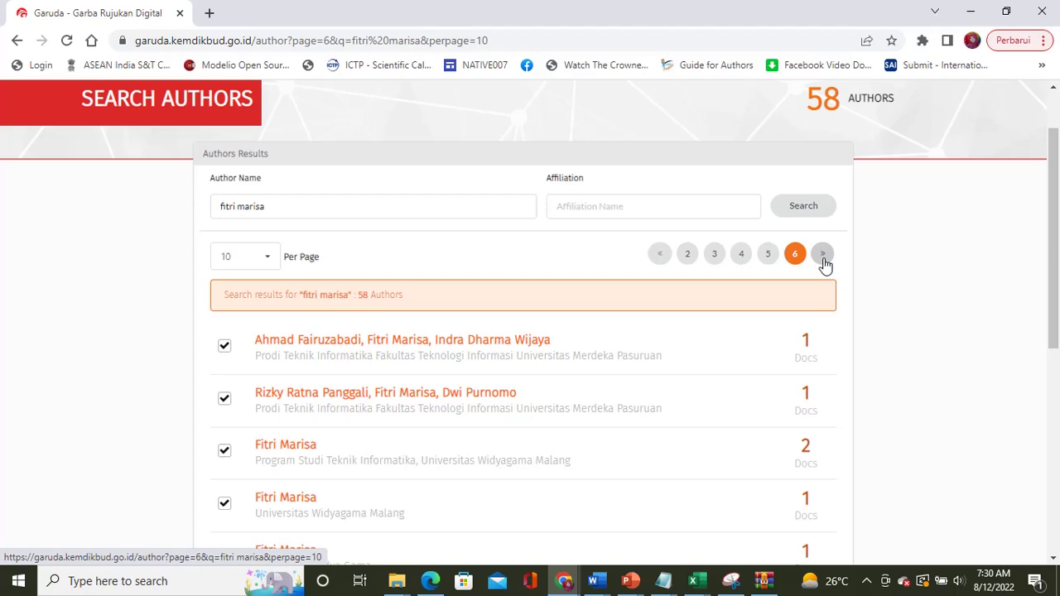
scroll(530, 386, down, 5)
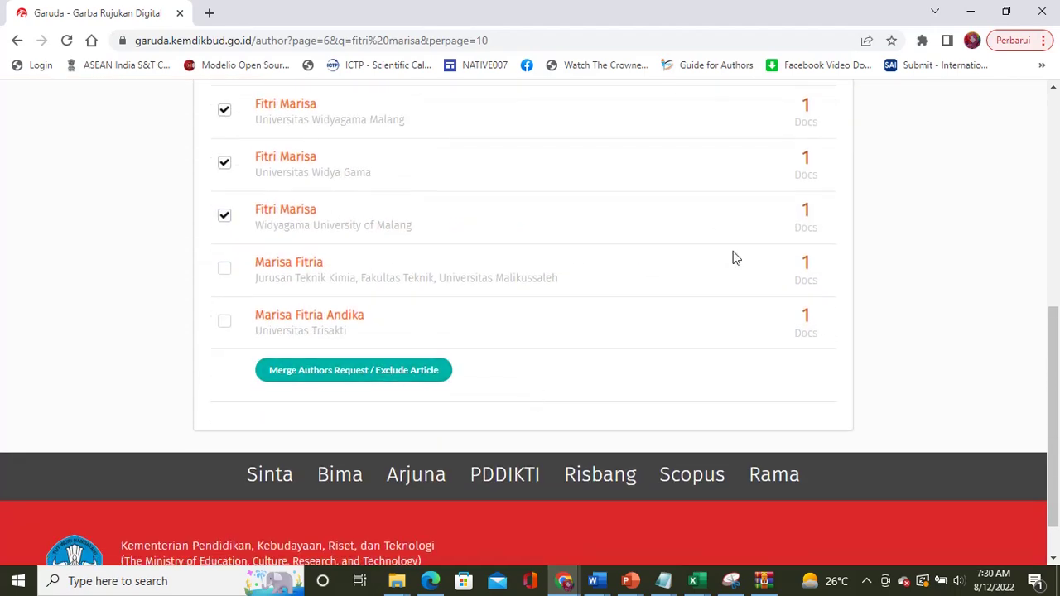
scroll(734, 256, up, 4)
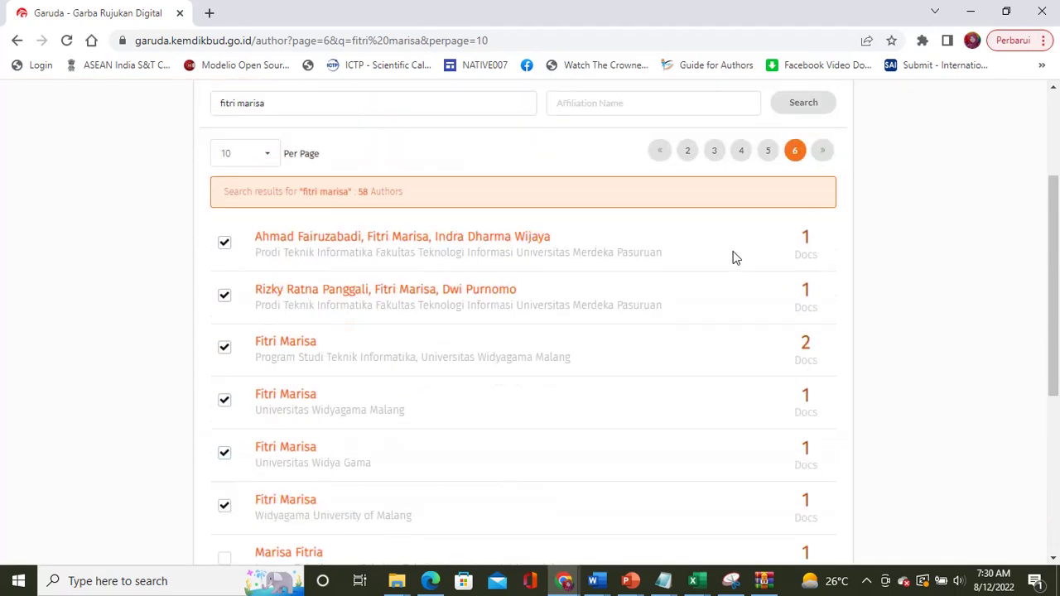
Step: Re-tick the profiles after the page reload and send them to the Merge Authors form
click(824, 152)
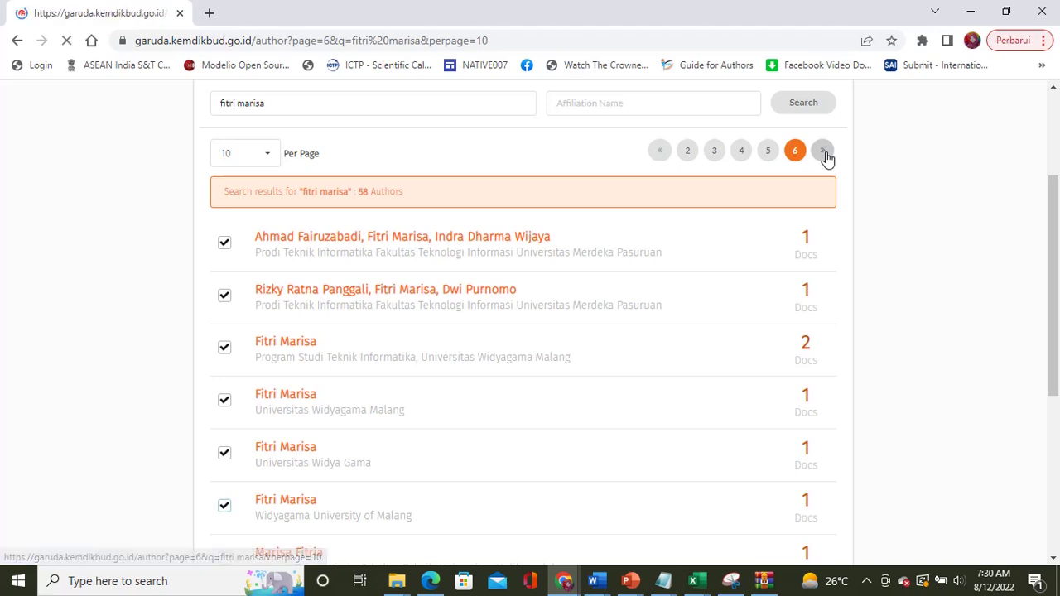
scroll(547, 340, down, 3)
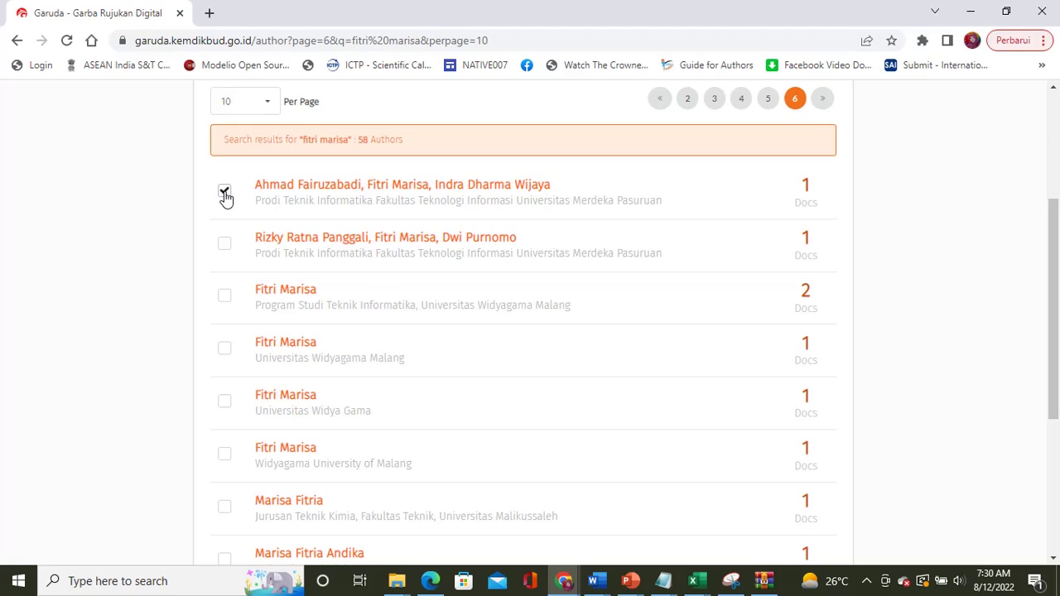
click(225, 246)
click(225, 298)
click(225, 348)
scroll(324, 371, down, 3)
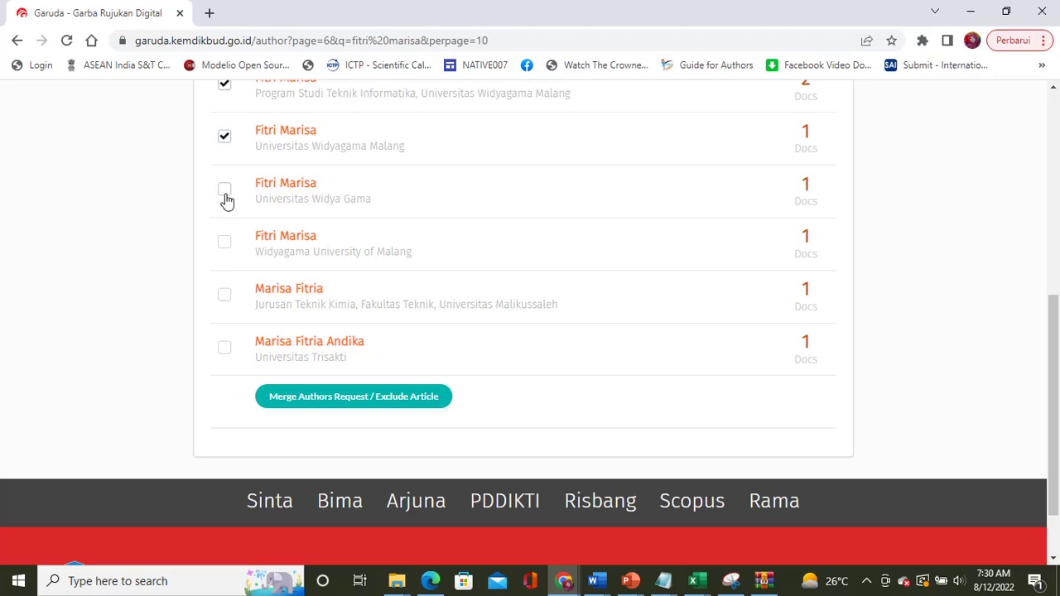
click(225, 242)
scroll(476, 369, down, 1)
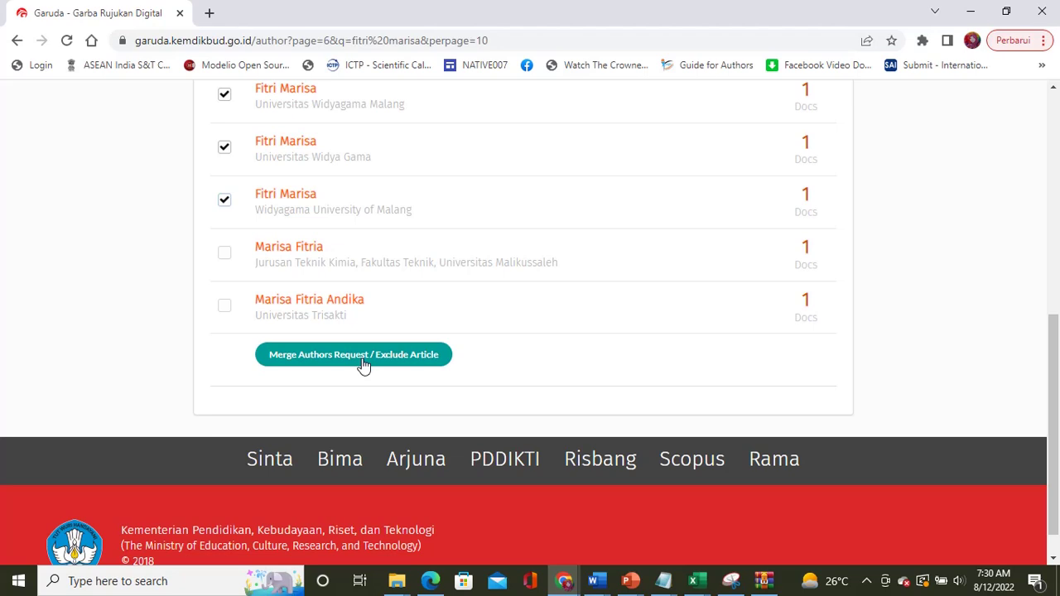
click(363, 356)
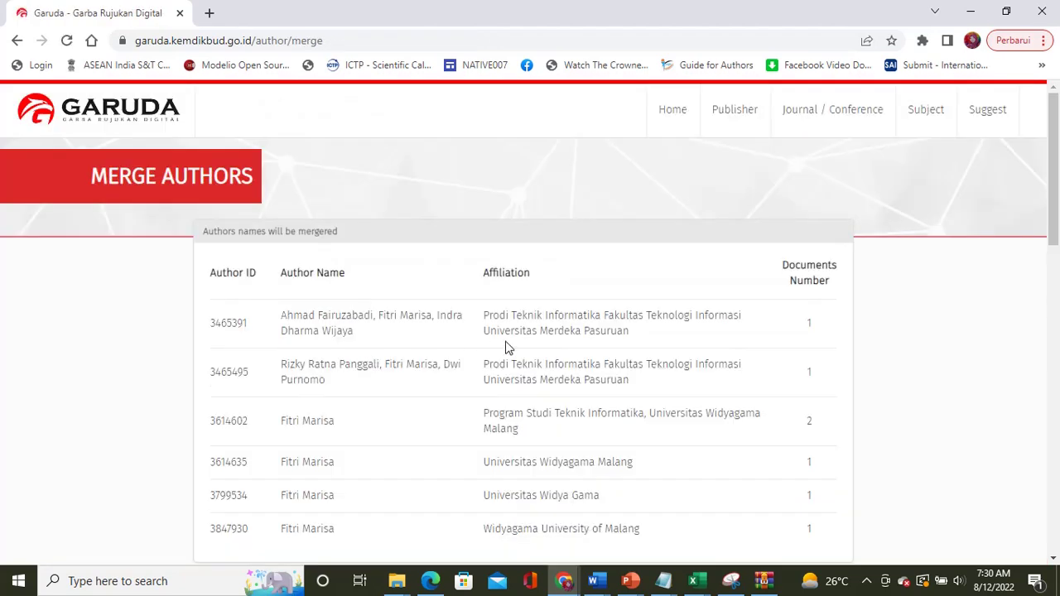
Step: Set the merged full name to the author's plain single name and keep the first author ID
scroll(506, 346, down, 4)
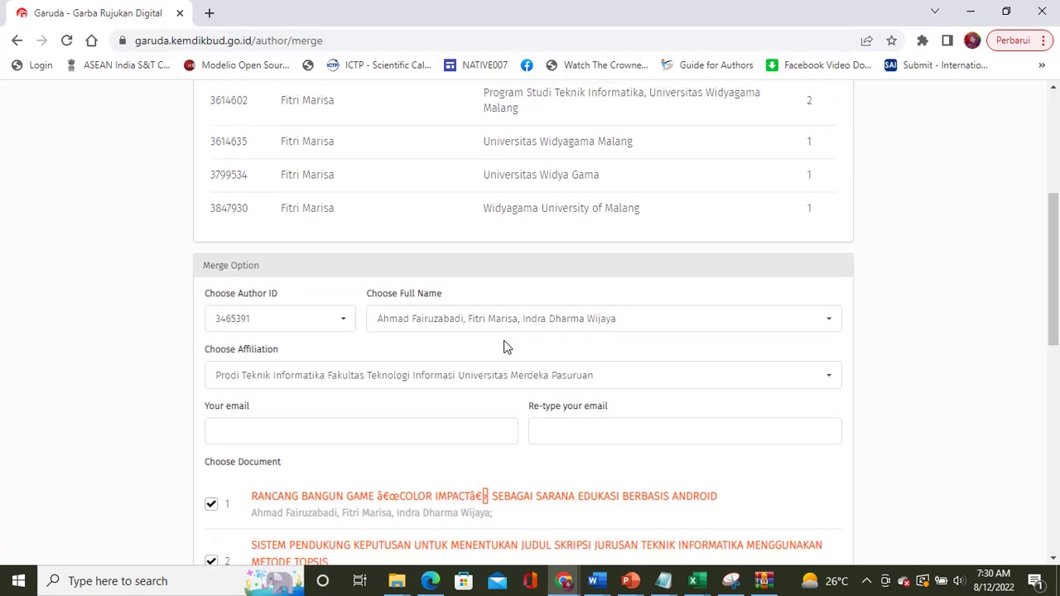
click(341, 325)
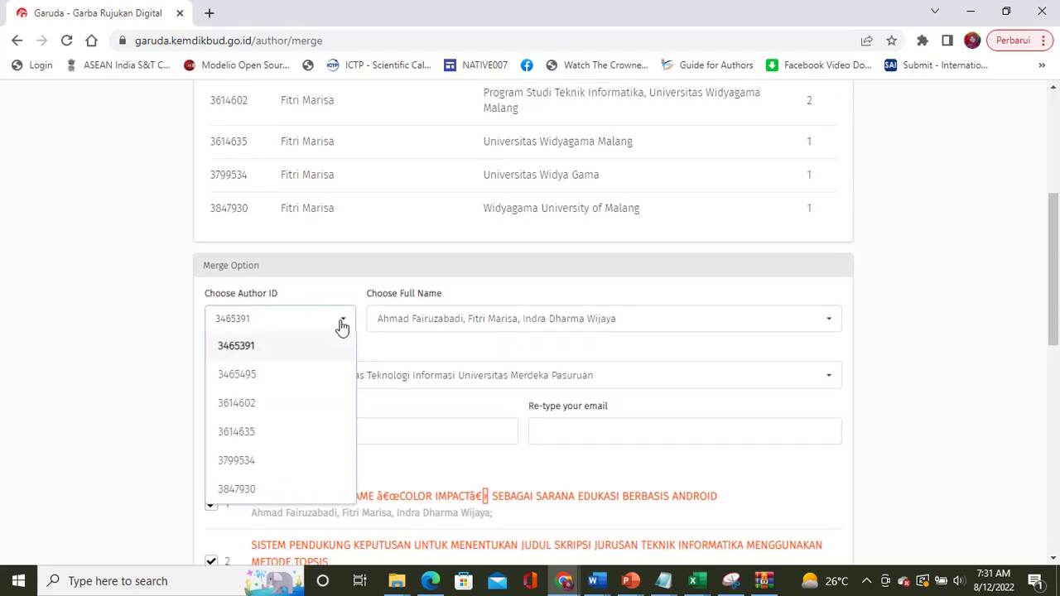
click(535, 327)
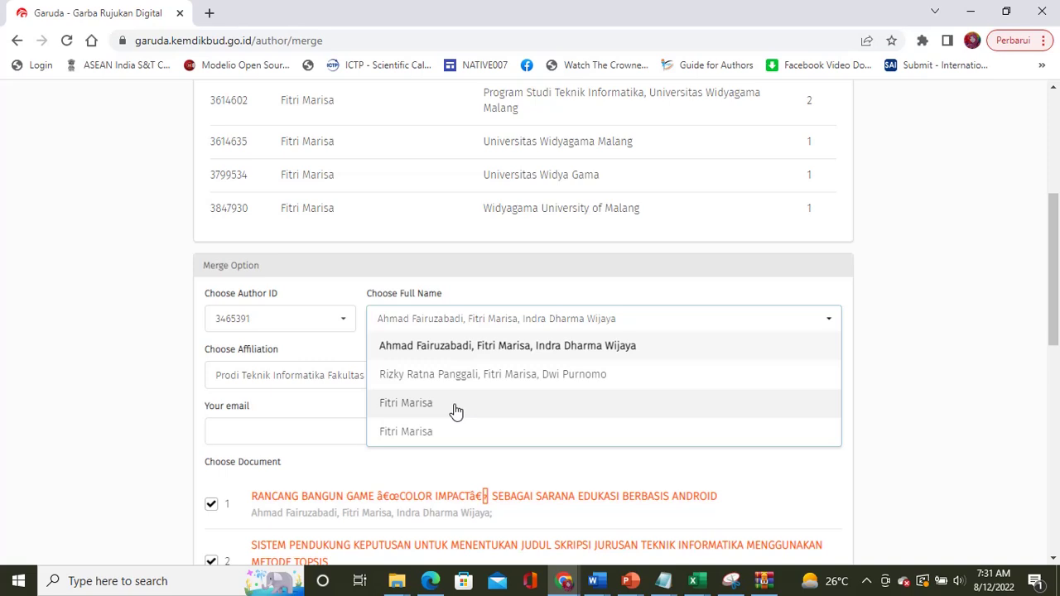
click(455, 409)
click(346, 333)
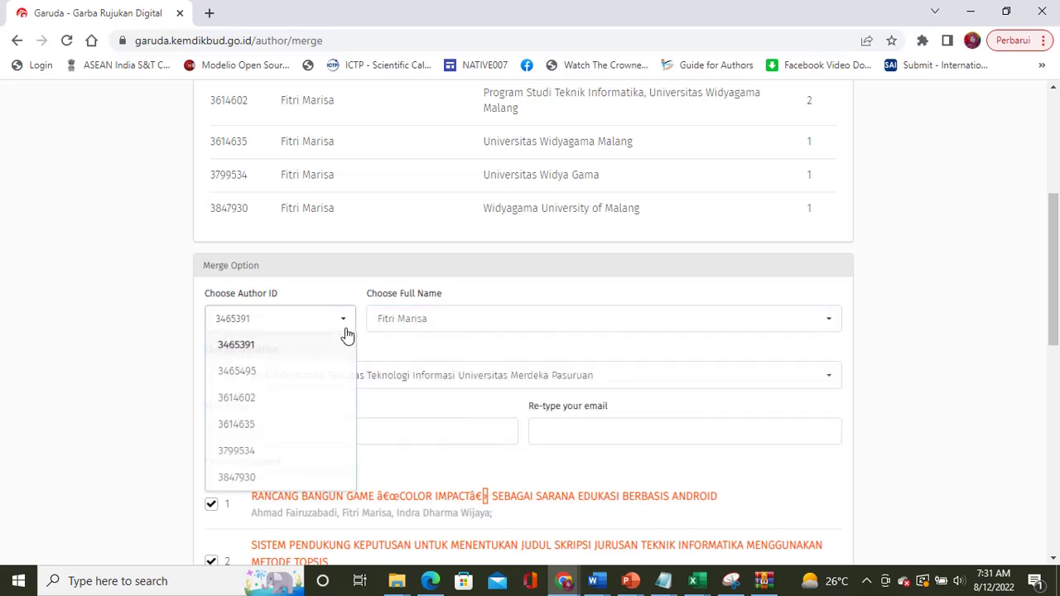
click(260, 350)
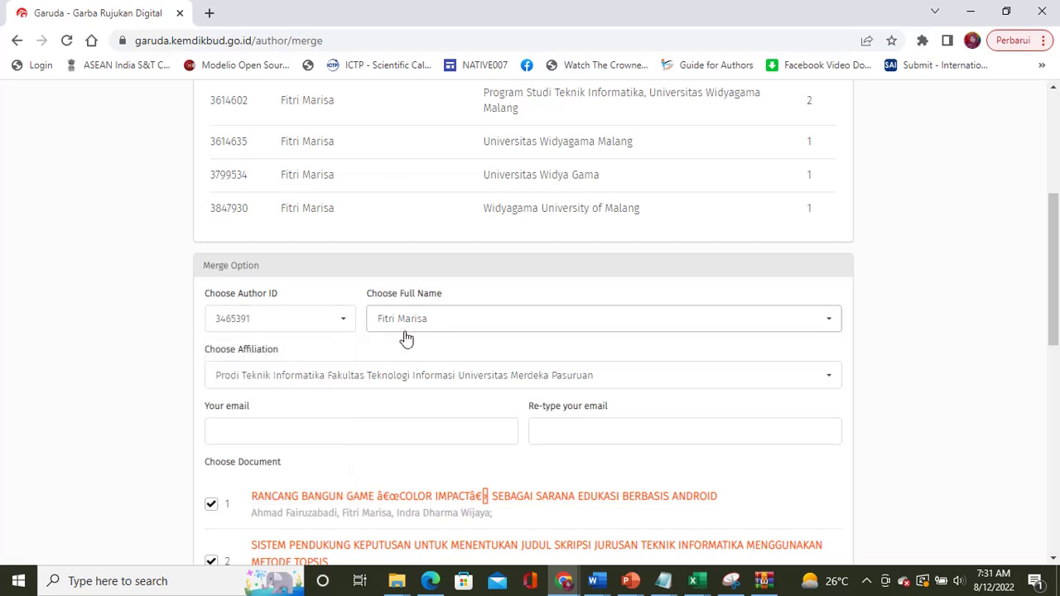
scroll(450, 354, down, 2)
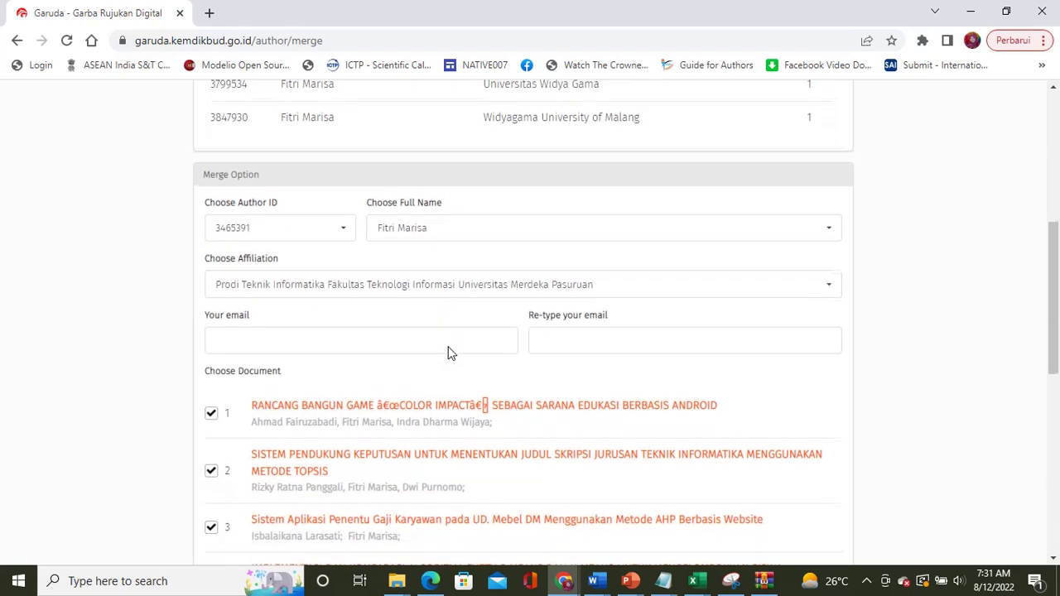
Step: Choose Universitas Widyagama Malang as the affiliation and enter the author's institutional e-mail
click(342, 290)
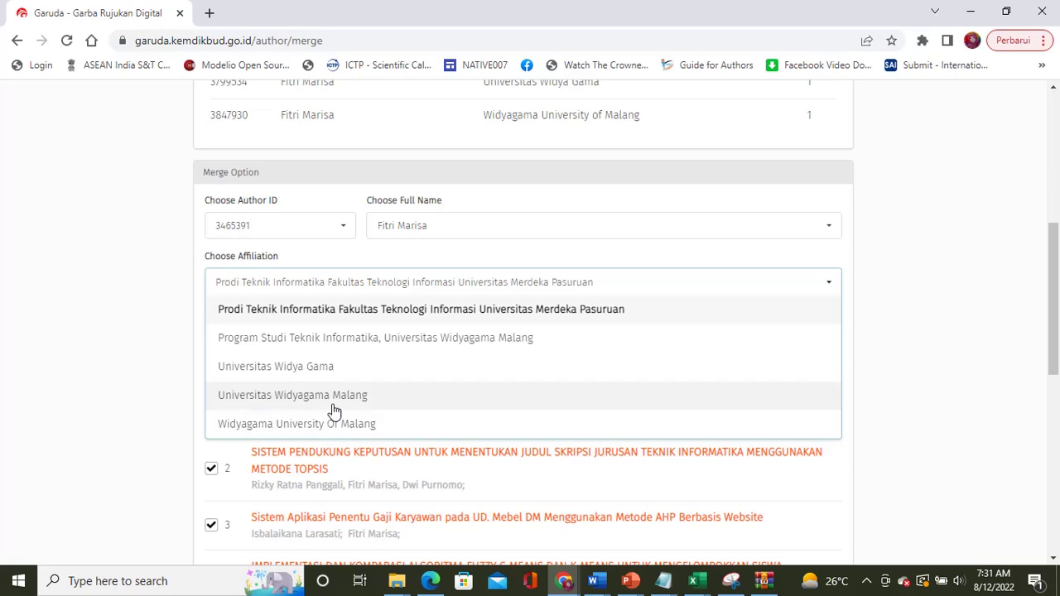
click(333, 406)
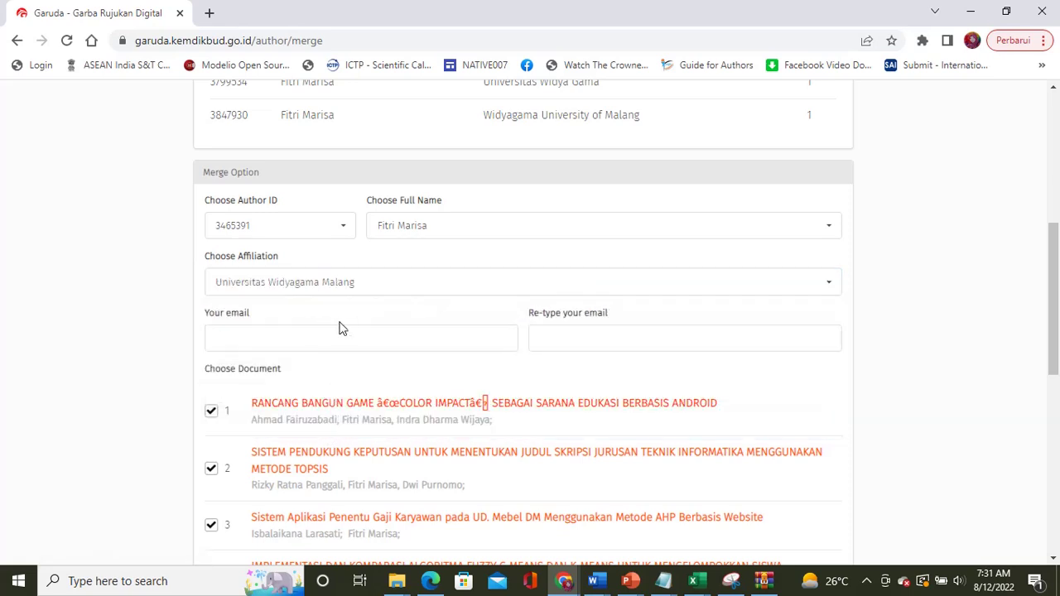
click(321, 338)
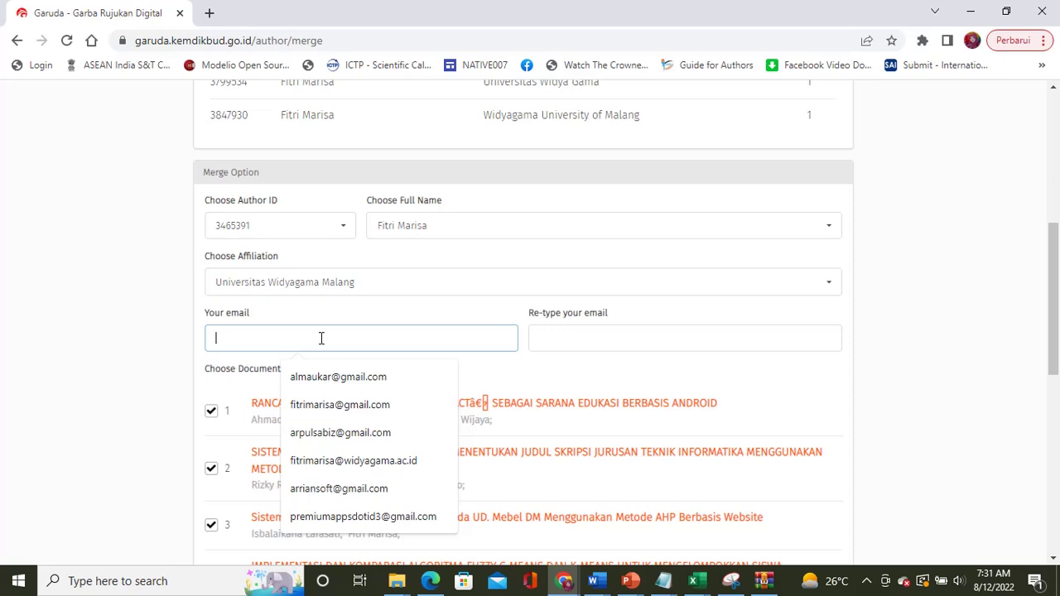
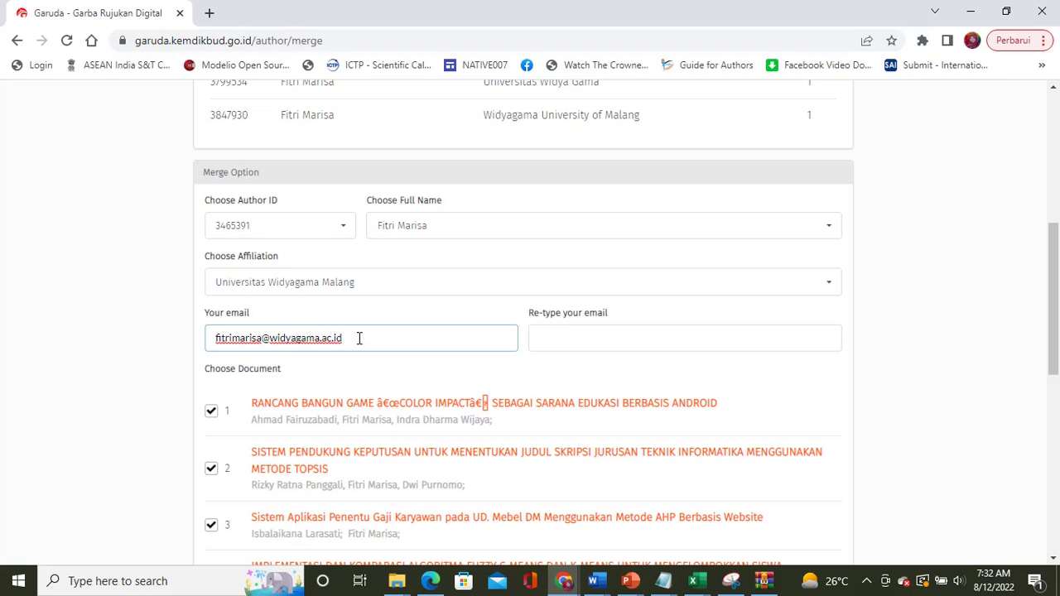
Step: Copy the e-mail into 'Re-type your email' and compare it against 'Your email'
drag(359, 338, 191, 353)
key(ctrl+c)
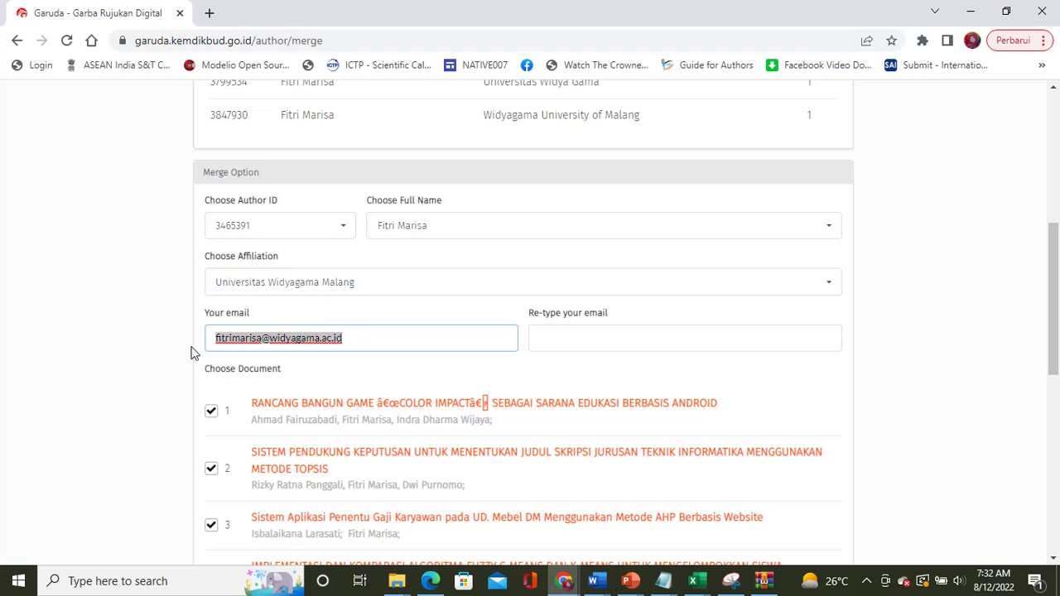
click(616, 338)
key(ctrl+v)
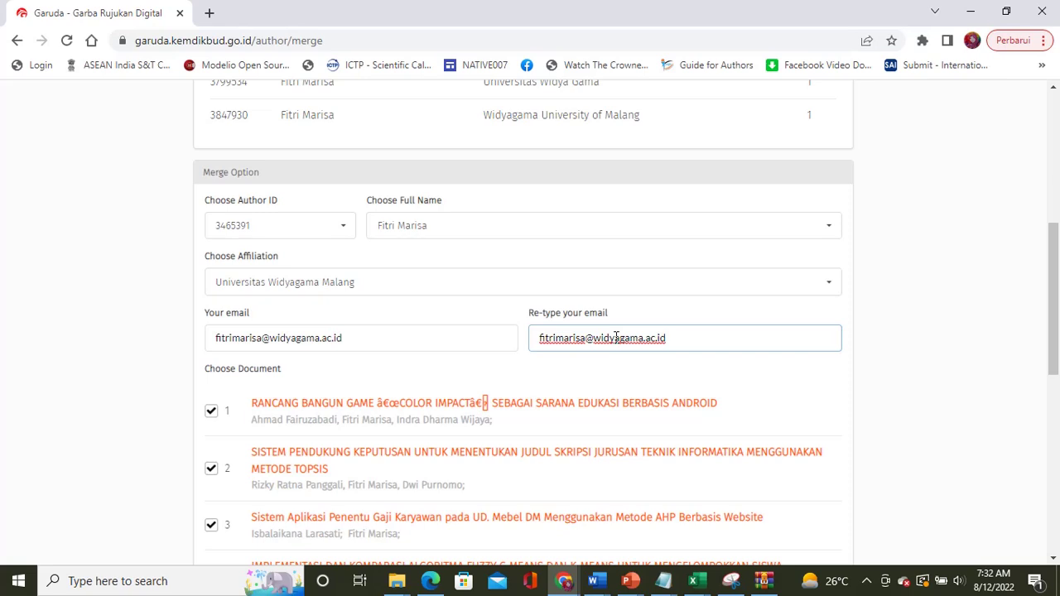
click(374, 342)
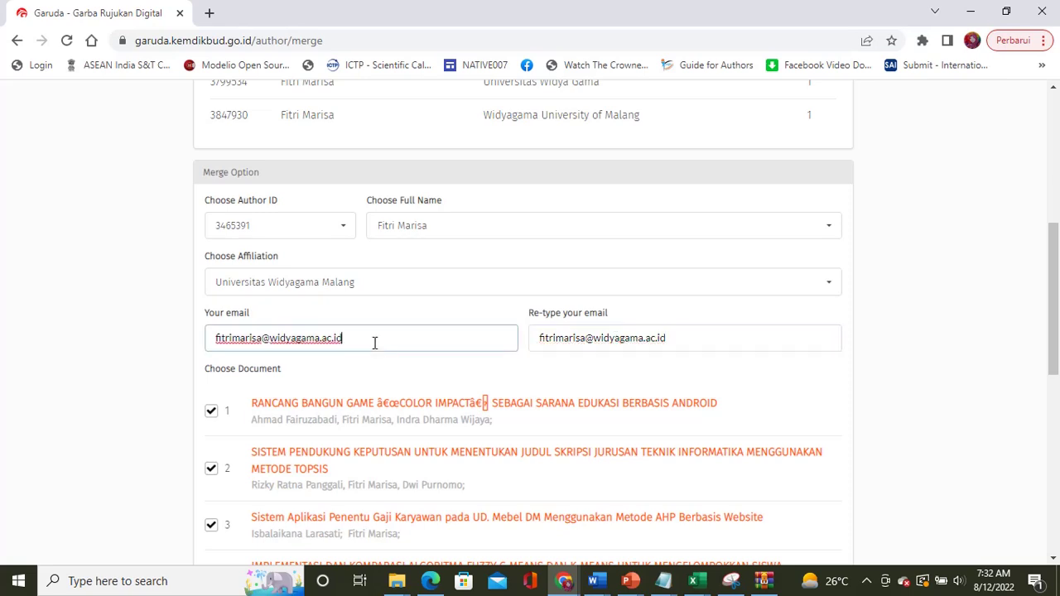
click(698, 342)
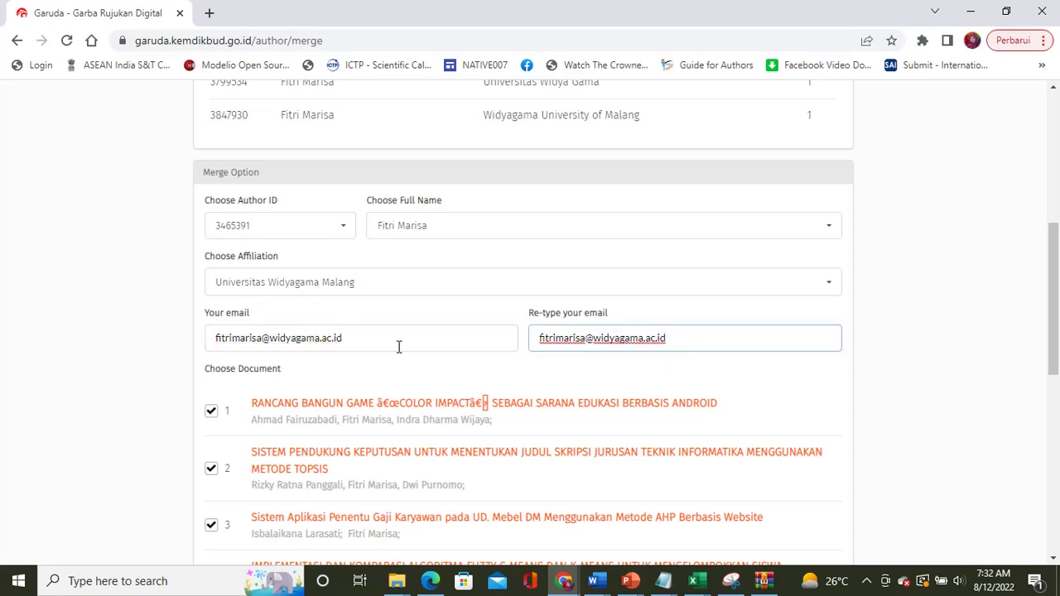
scroll(421, 352, down, 1)
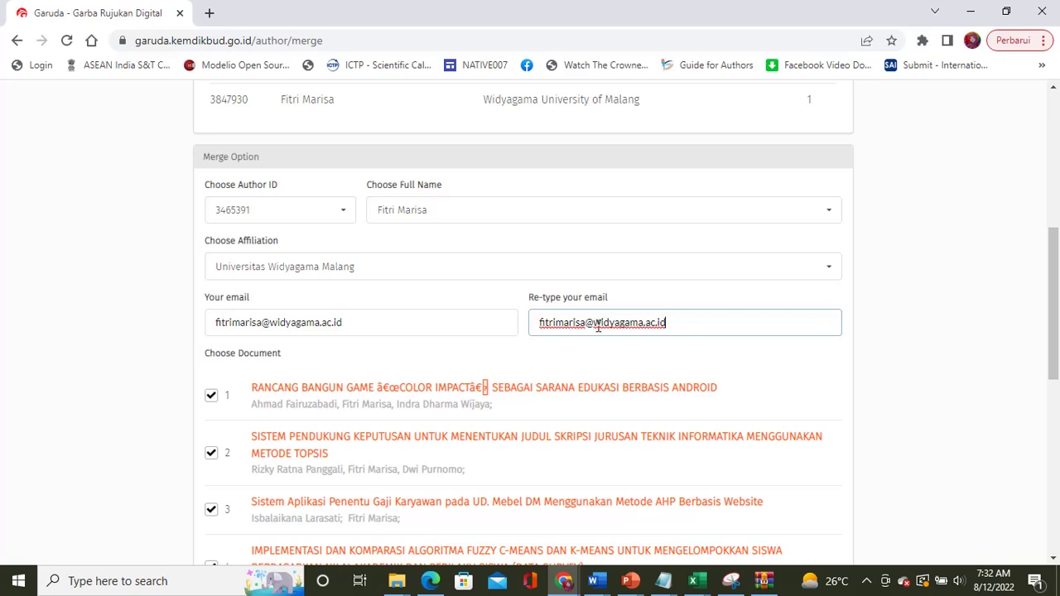
click(463, 324)
click(694, 323)
click(413, 326)
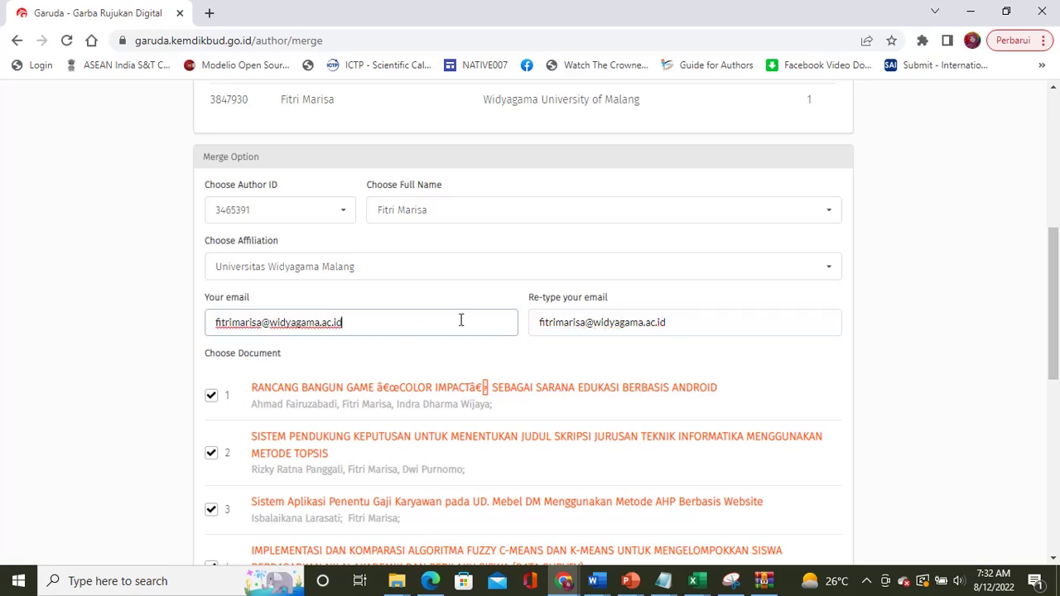
click(687, 323)
Step: Scroll the form to confirm all seven documents are ticked and reach Send Request
scroll(603, 377, down, 3)
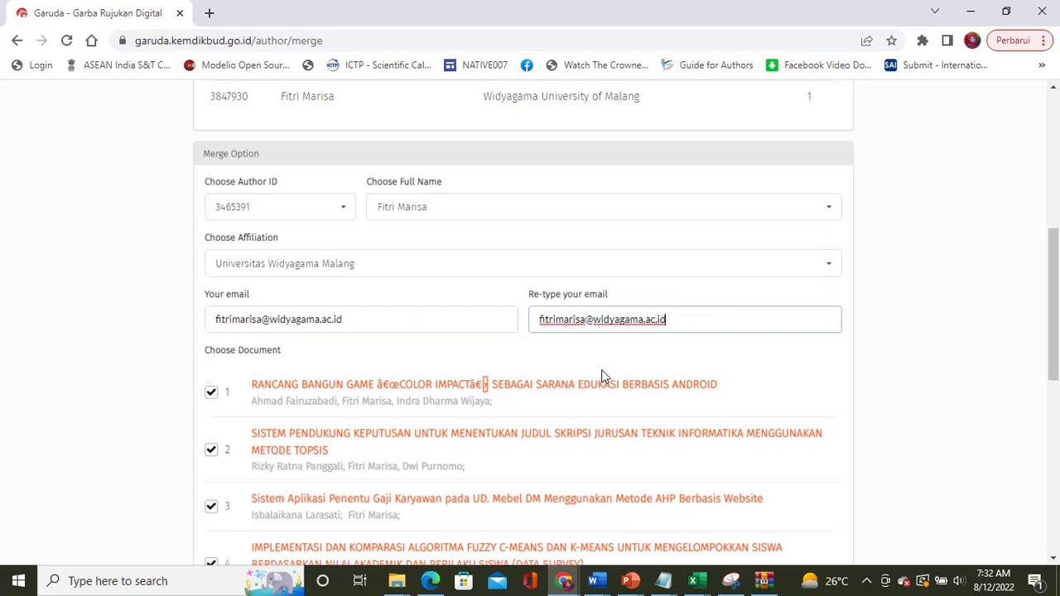
scroll(603, 377, down, 3)
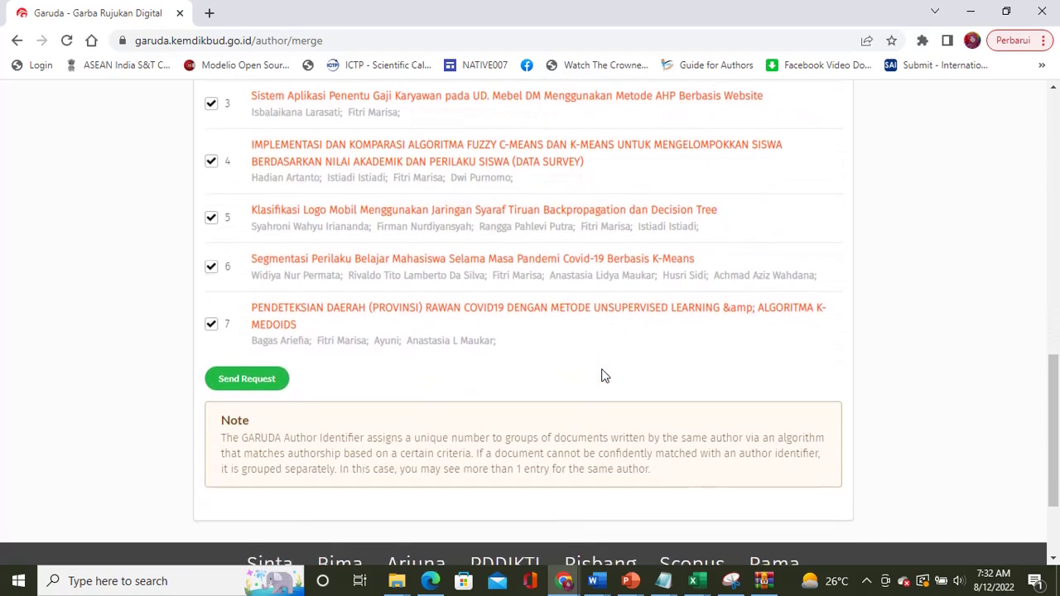
scroll(603, 377, up, 2)
scroll(603, 375, up, 2)
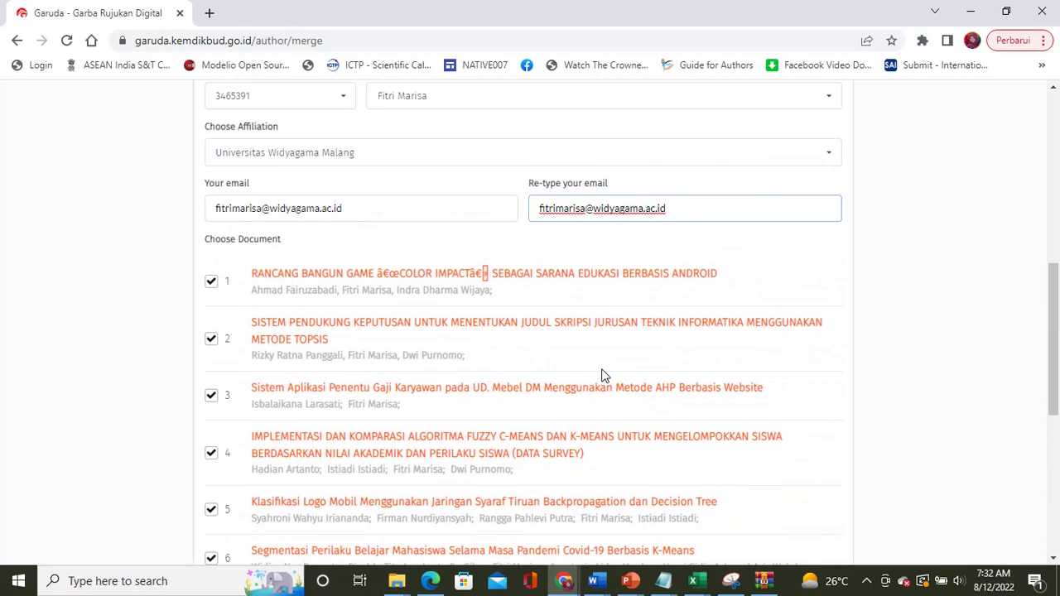
scroll(603, 373, down, 1)
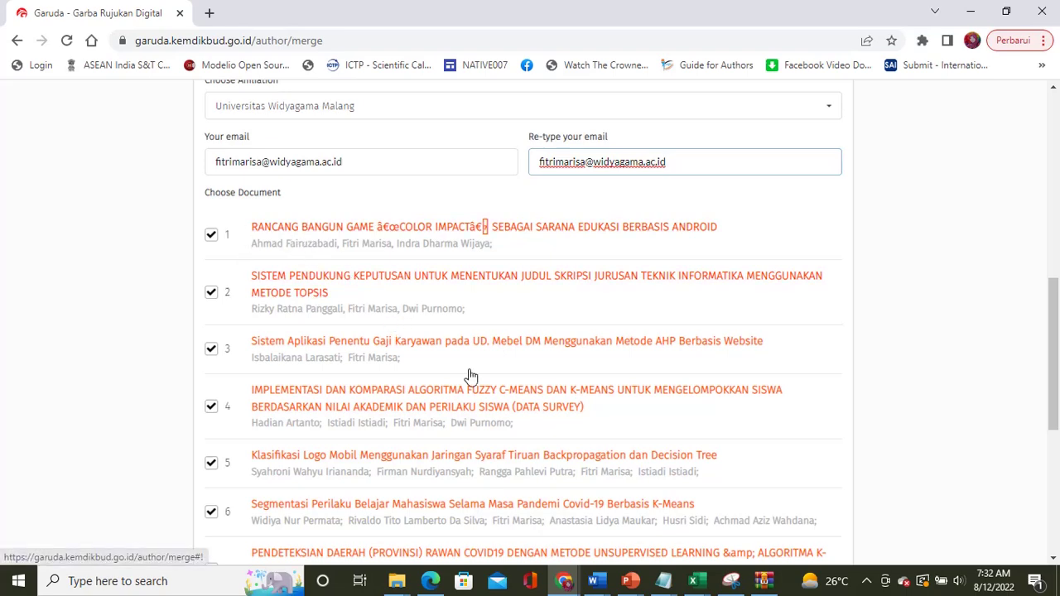
scroll(472, 374, down, 3)
scroll(471, 374, up, 3)
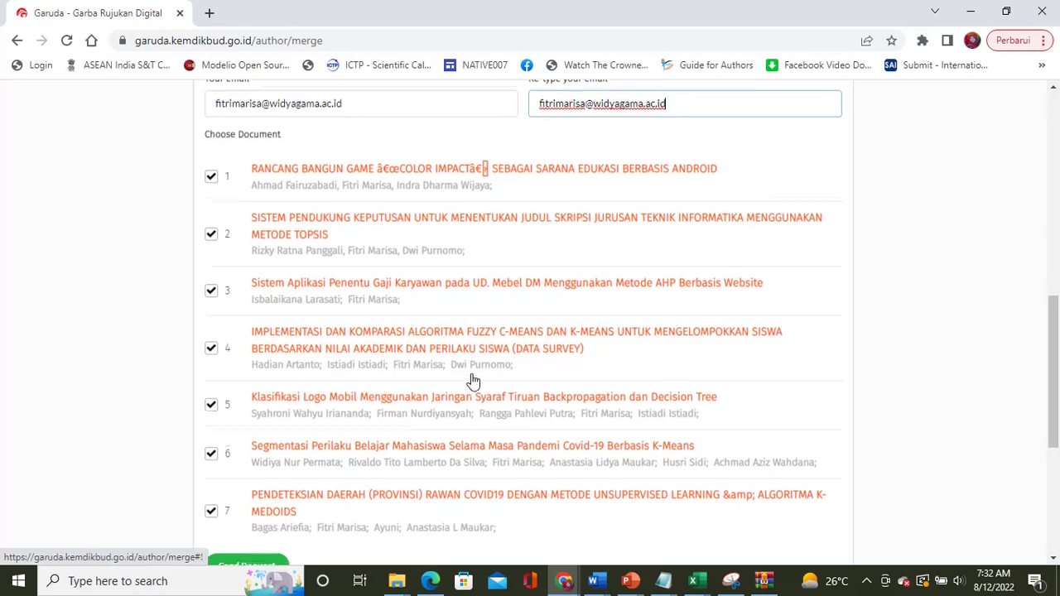
scroll(472, 375, down, 1)
scroll(472, 378, up, 2)
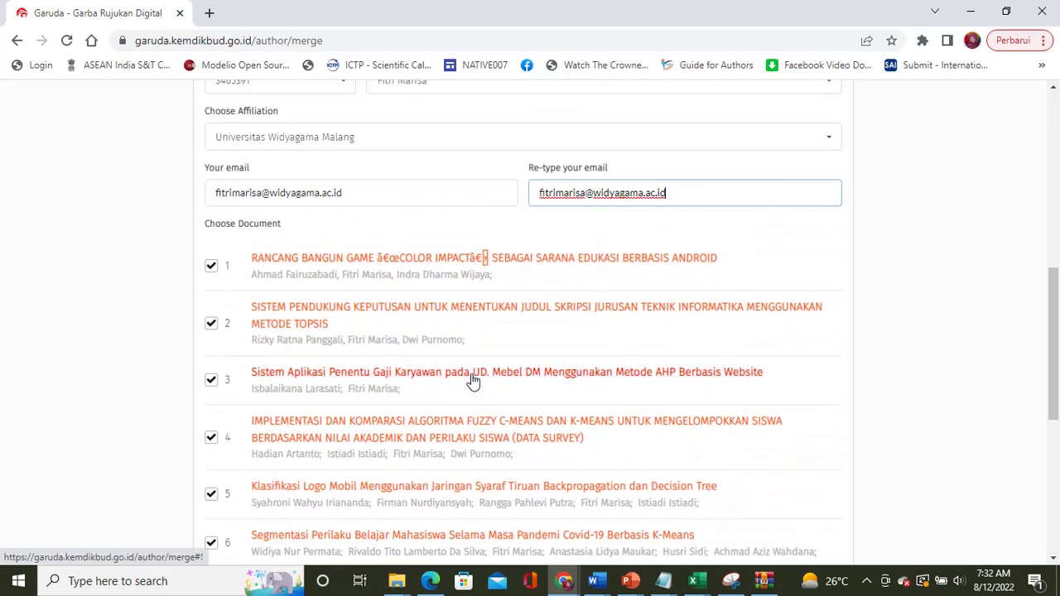
scroll(472, 380, up, 4)
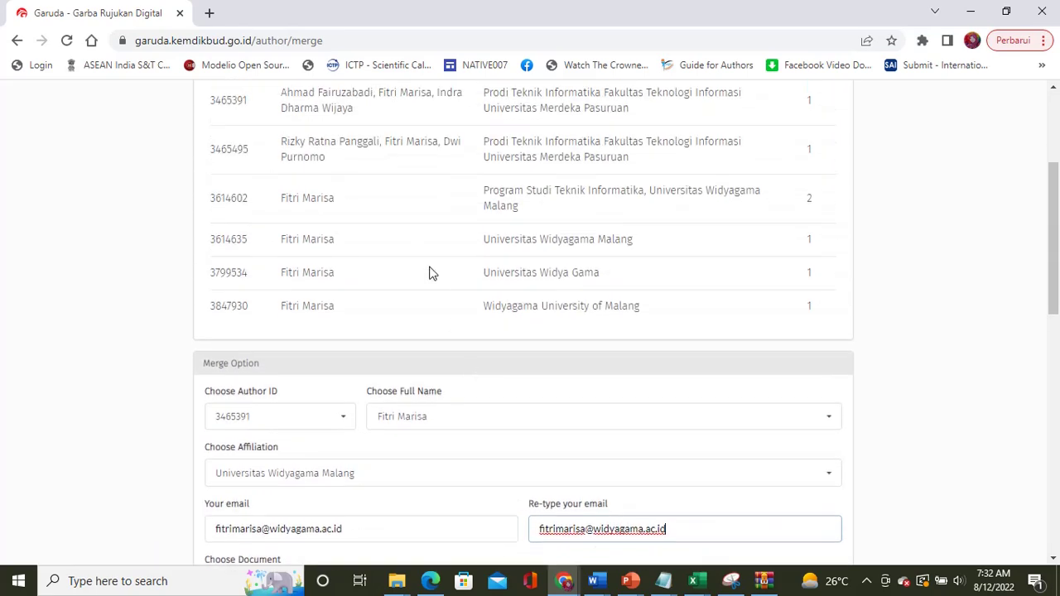
scroll(429, 274, up, 2)
scroll(429, 274, down, 8)
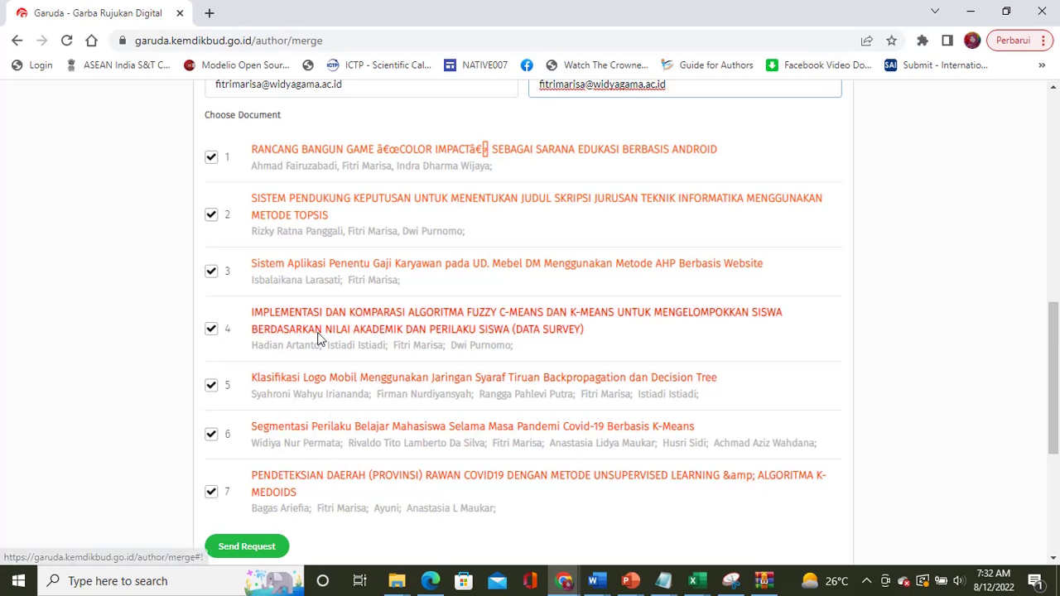
scroll(300, 481, down, 3)
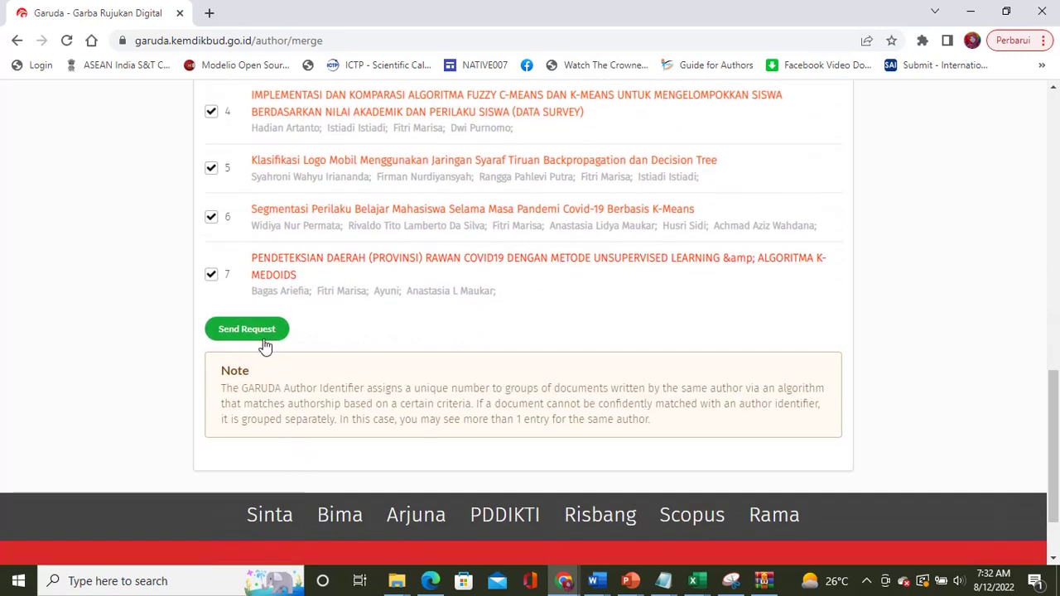
Step: Submit the author merge request and view the Request Sent confirmation page
click(260, 341)
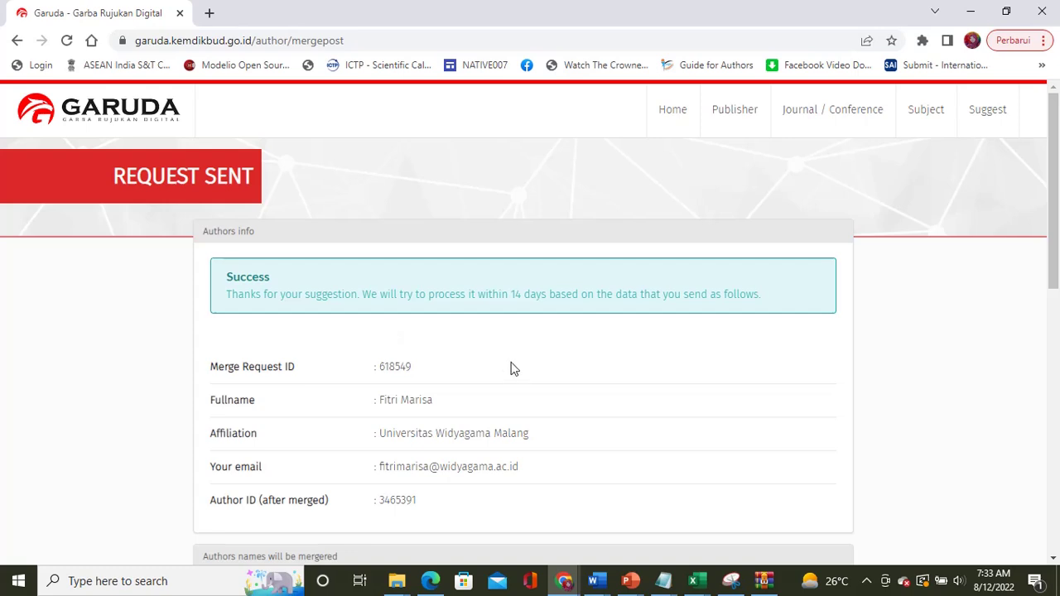
scroll(511, 369, down, 2)
scroll(513, 367, up, 1)
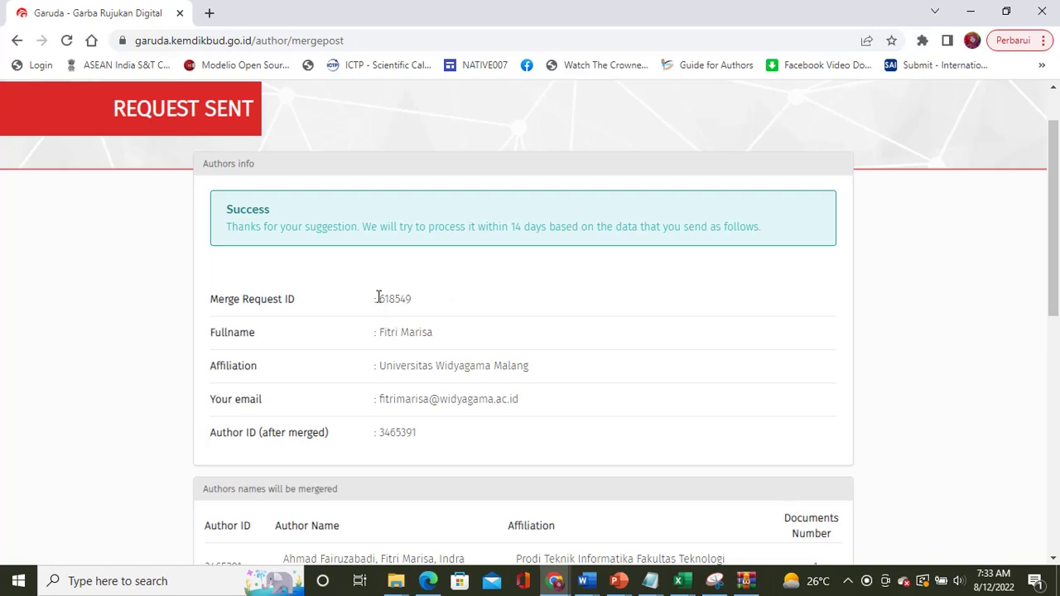
Step: Select the Merge Request ID and merged Author ID values on the confirmation page
drag(378, 297, 414, 300)
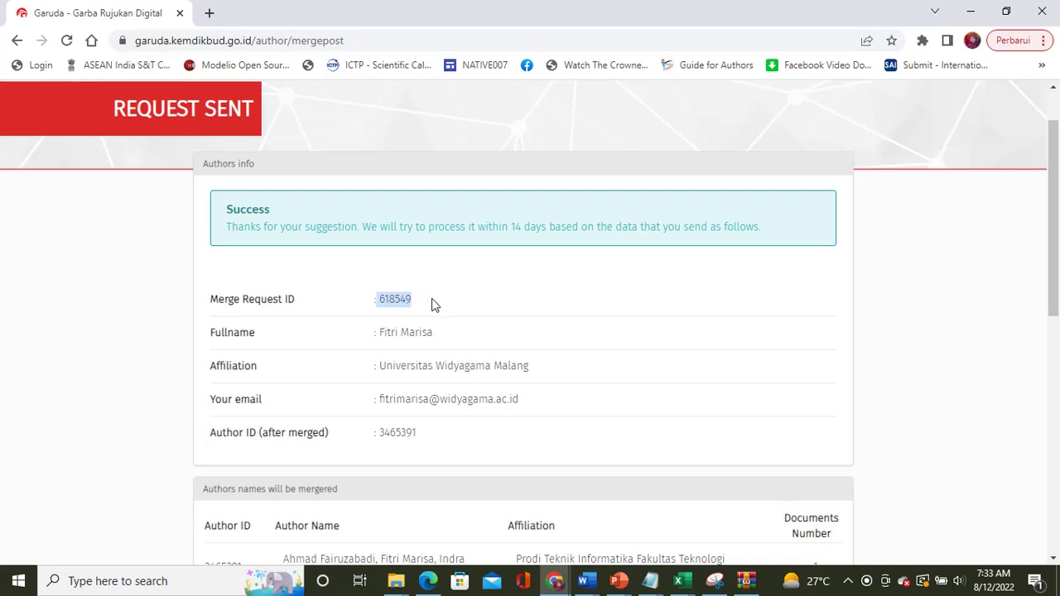
click(420, 277)
drag(420, 436, 383, 440)
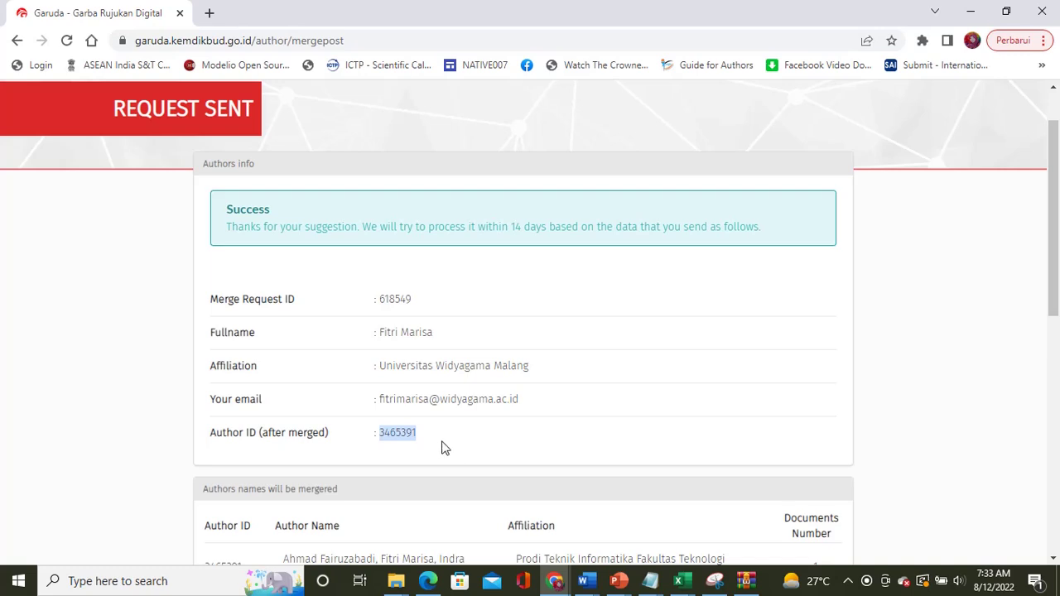
scroll(442, 449, down, 1)
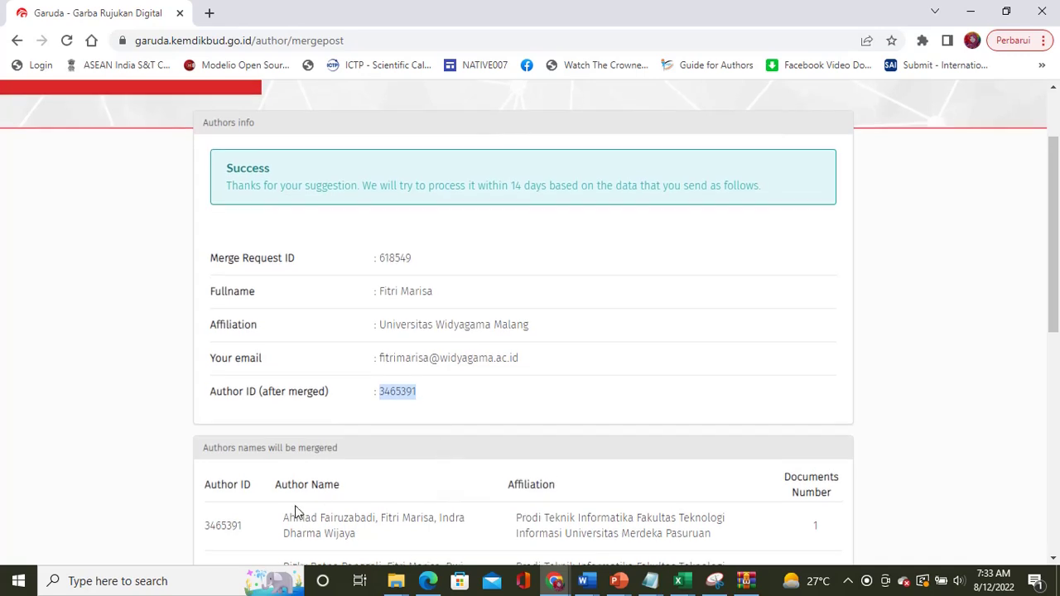
click(196, 579)
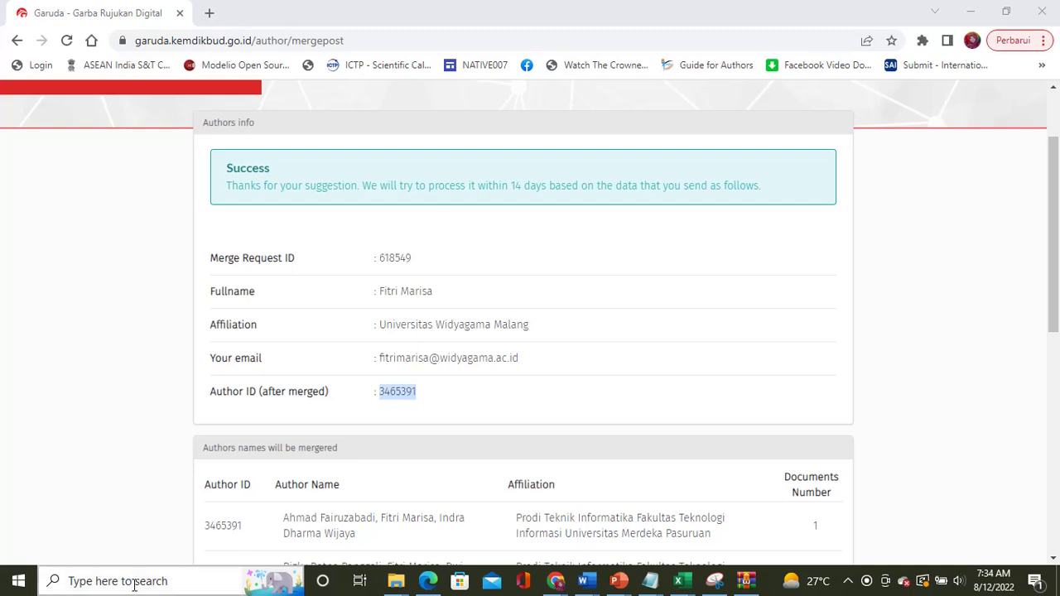
click(421, 400)
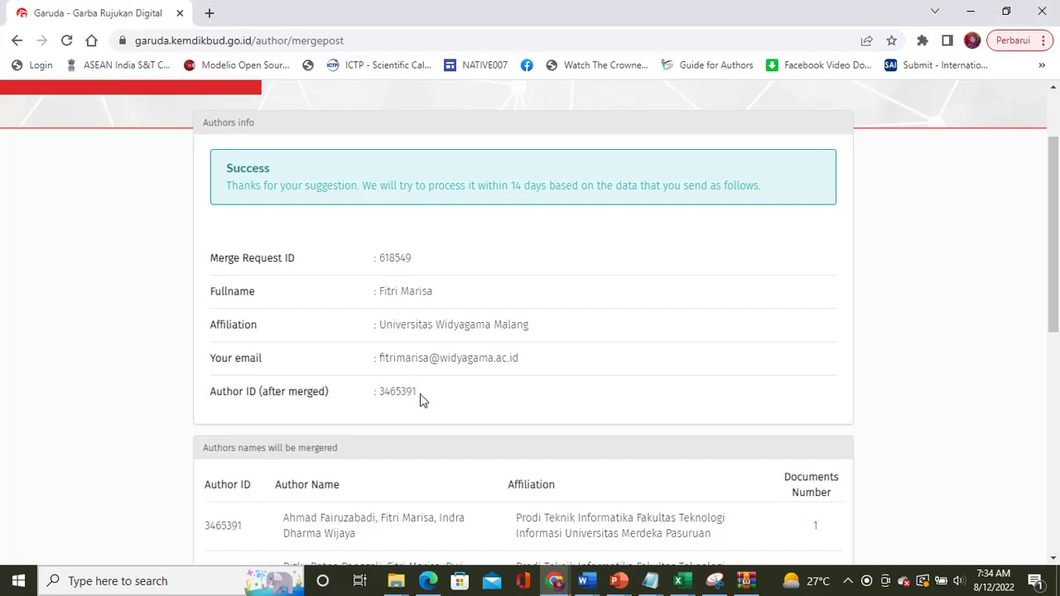
drag(419, 398, 407, 391)
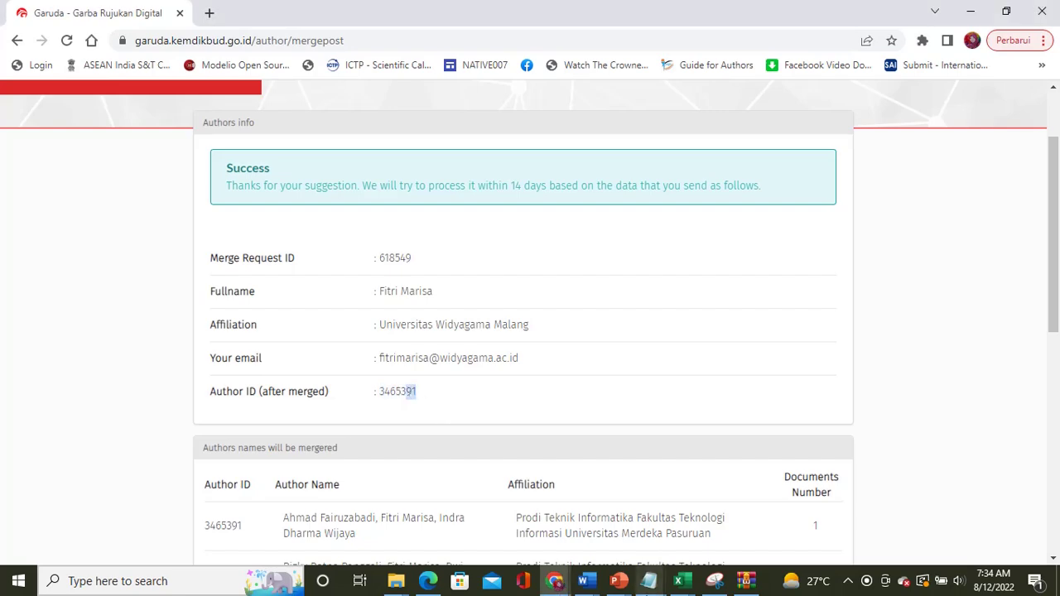
click(648, 583)
Step: Note the merge request ID at the end of the REKOMENDASI JUDUL BUKU notes
click(716, 510)
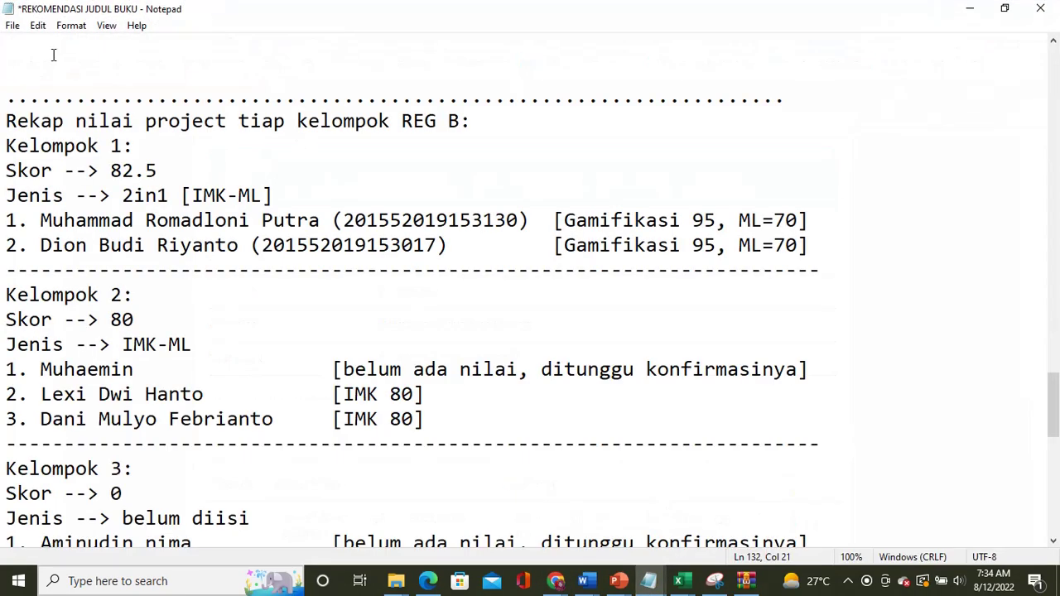
click(13, 26)
click(27, 40)
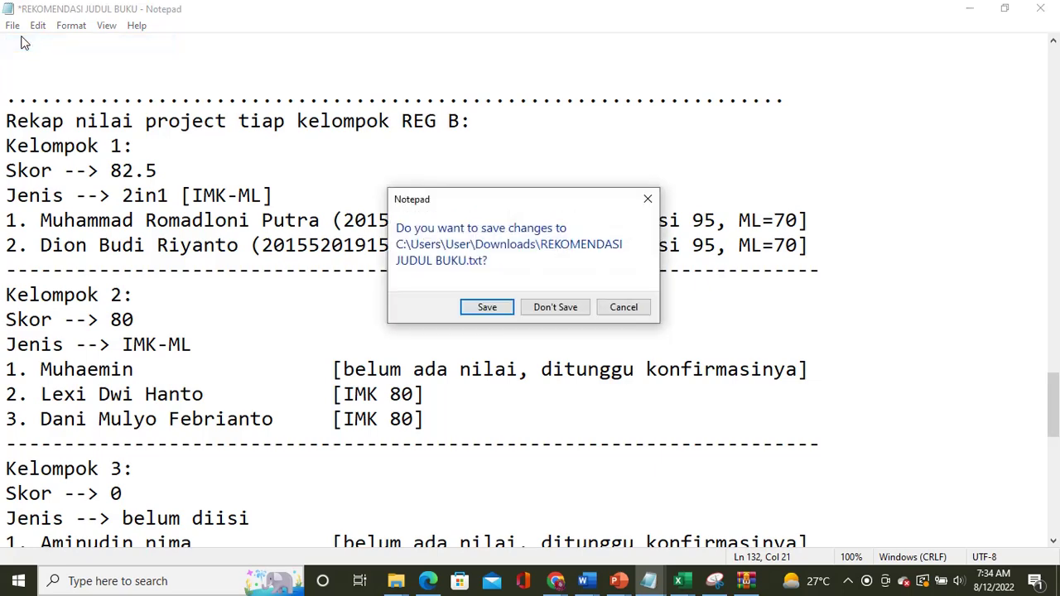
click(609, 308)
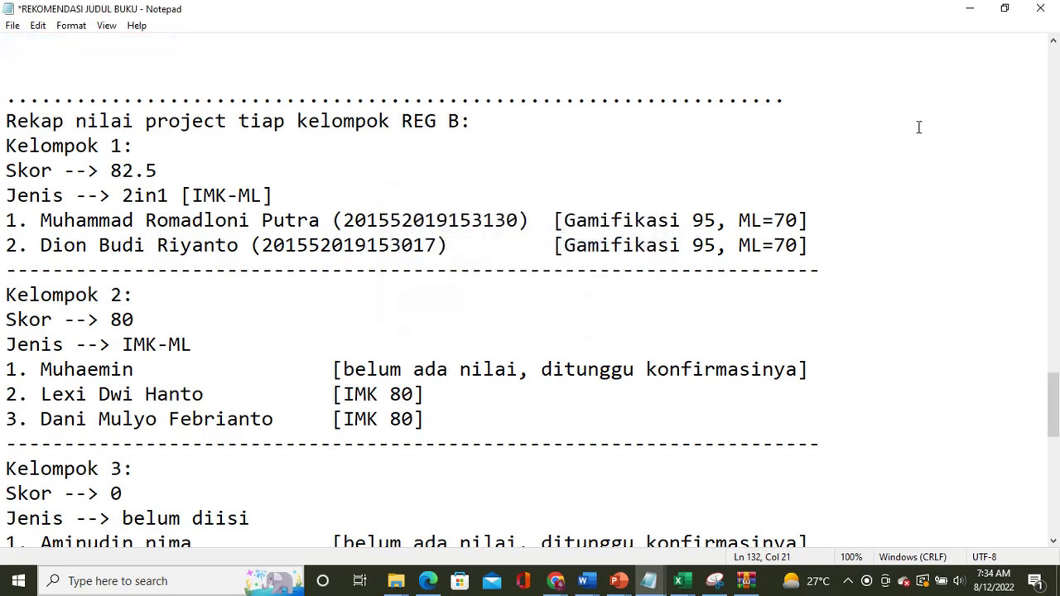
scroll(769, 303, down, 10)
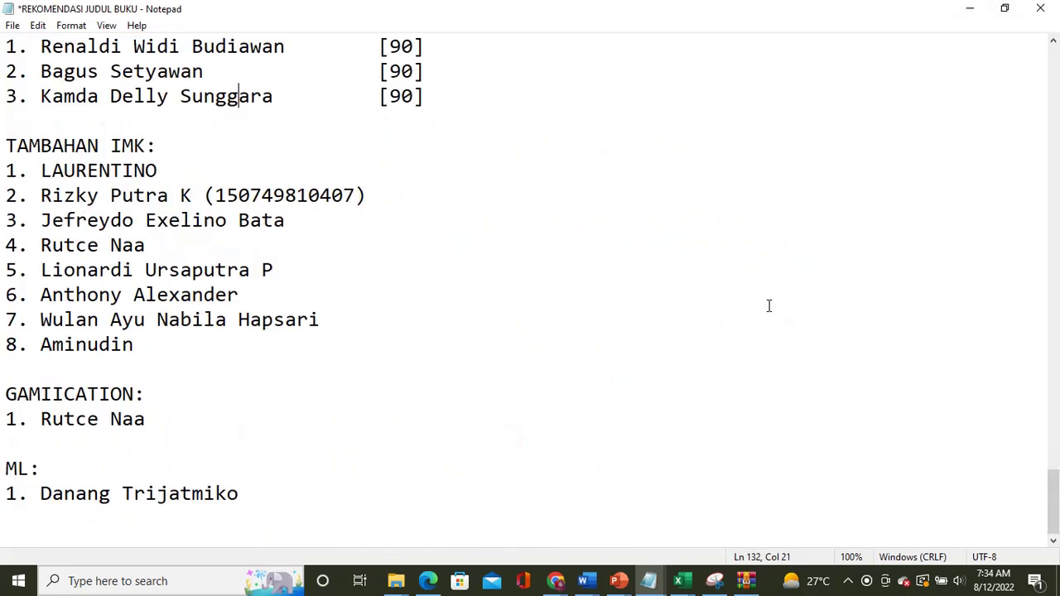
click(436, 527)
click(343, 493)
key(Return)
key(Return)
key(Return)
key(Return)
key(Return)
key(Return)
key(Return)
key(Return)
key(Return)
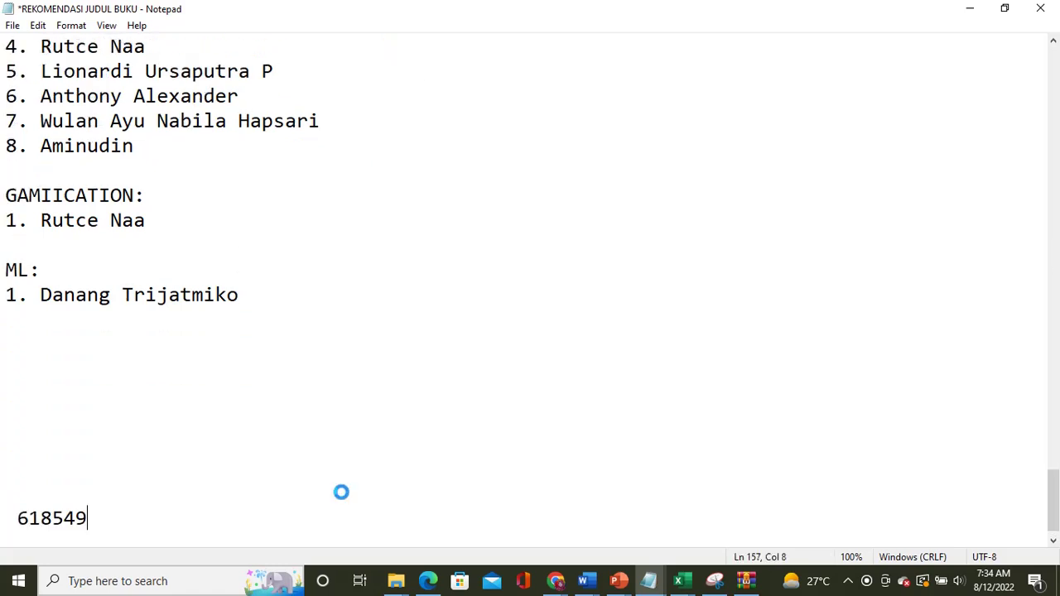
click(970, 10)
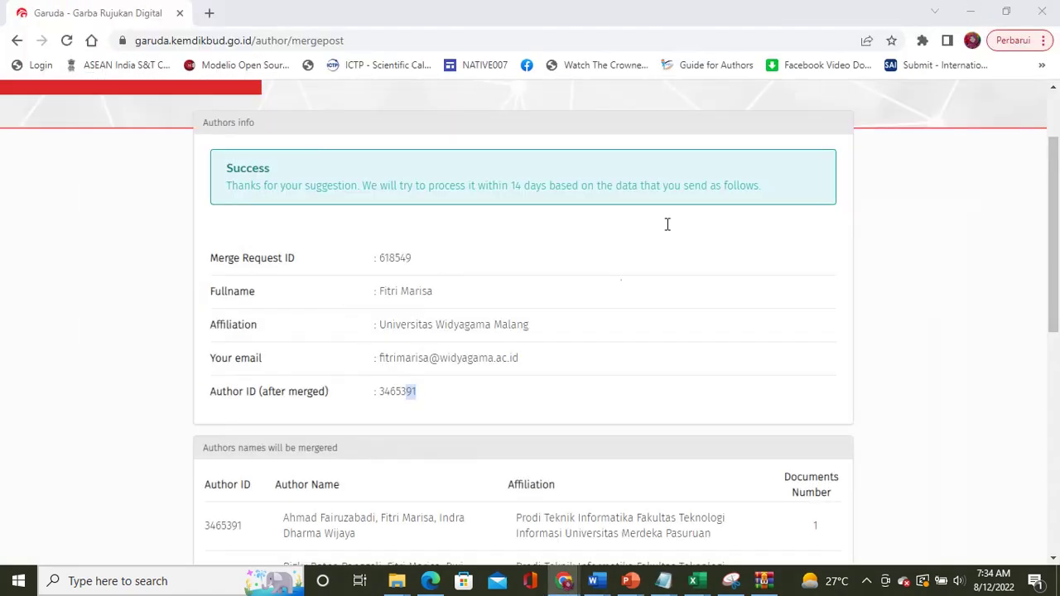
Step: Replace the noted merge request ID with the copied merged Author ID and return to Garuda
click(509, 398)
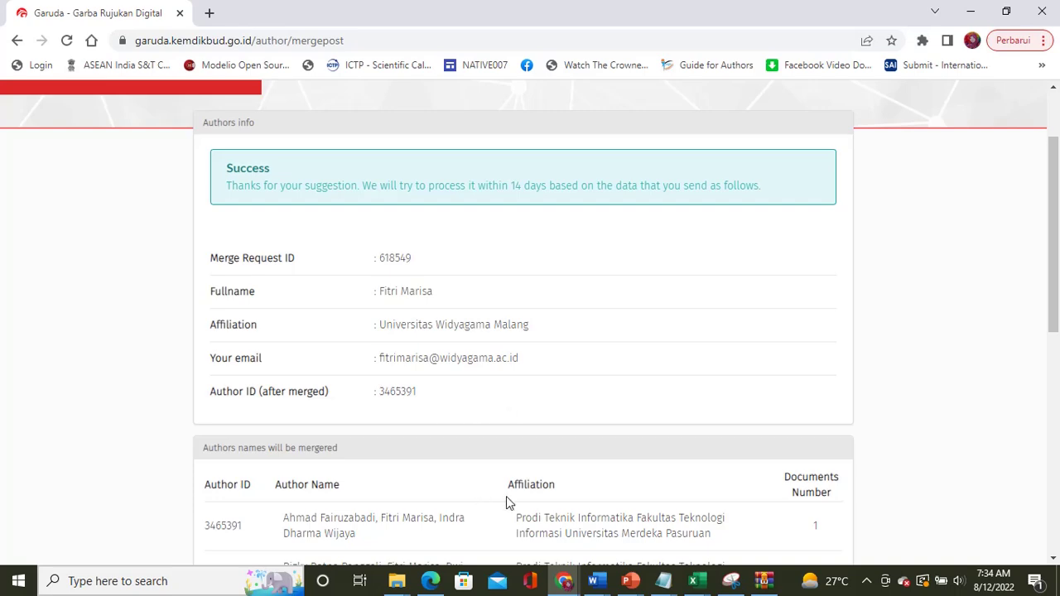
click(662, 582)
click(774, 520)
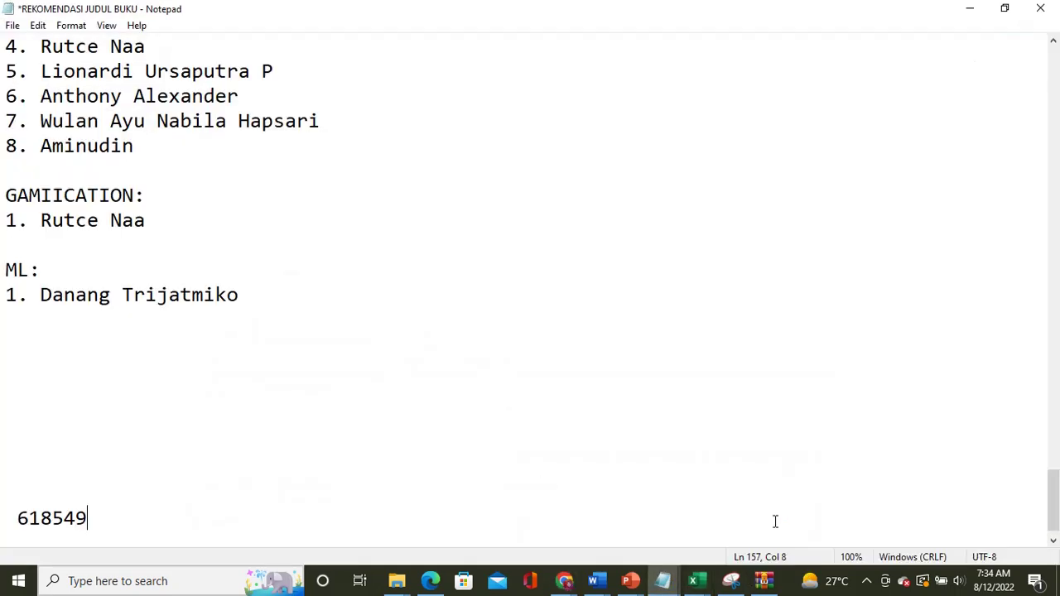
click(963, 19)
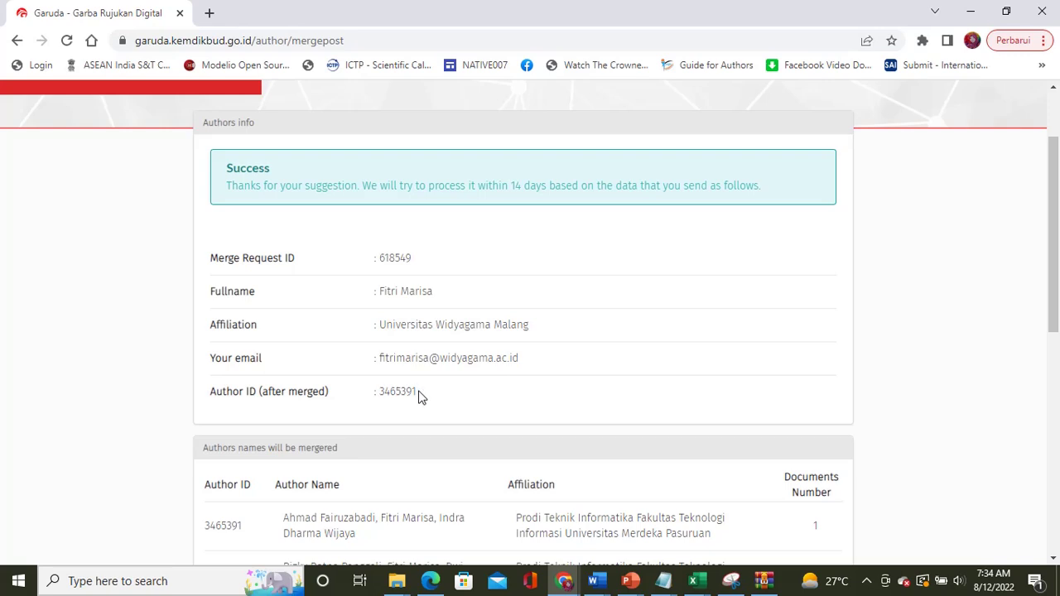
drag(419, 393, 375, 394)
key(ctrl+c)
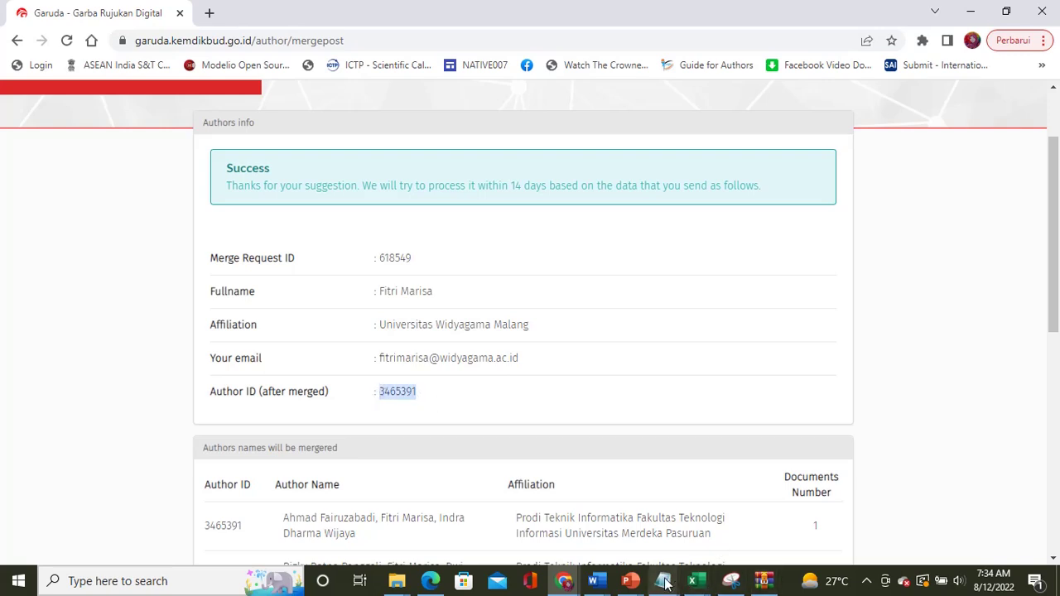
mouse_move(663, 580)
click(698, 511)
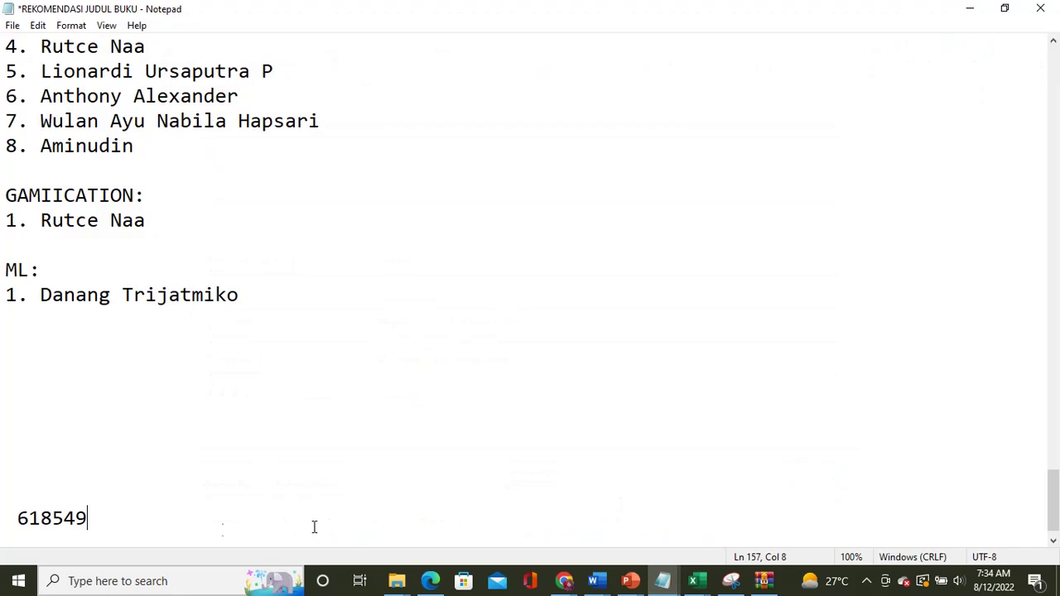
key(BackSpace)
key(BackSpace)
key(BackSpace)
key(BackSpace)
key(BackSpace)
key(BackSpace)
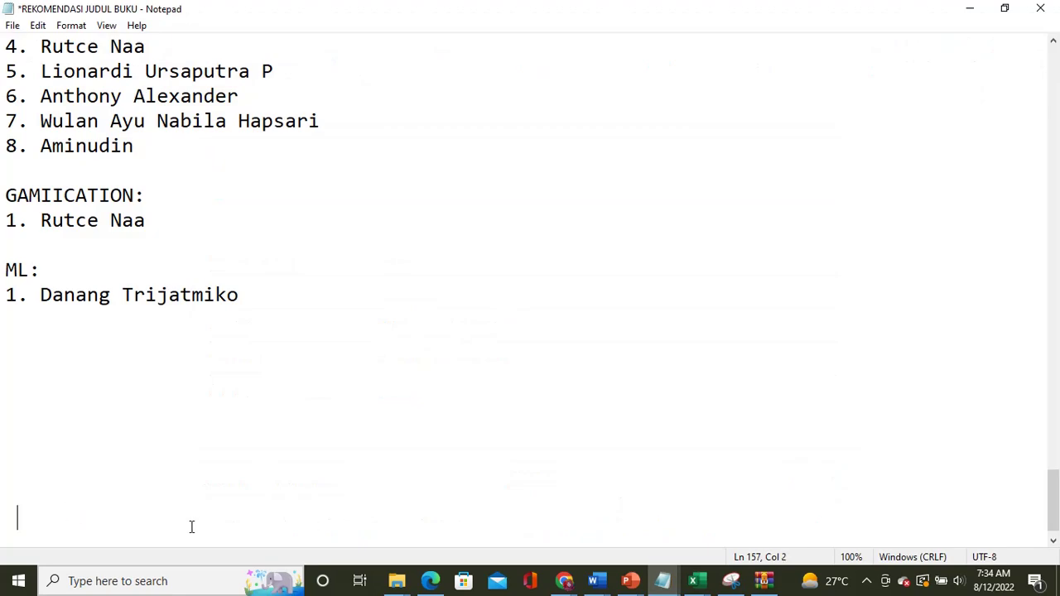
key(ctrl+v)
click(963, 10)
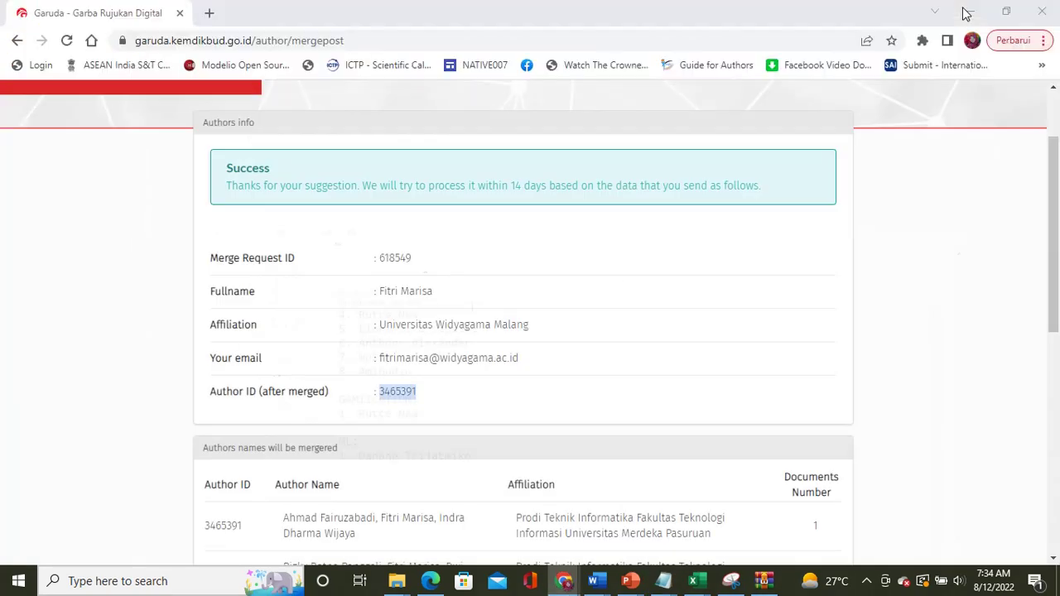
click(551, 405)
scroll(551, 406, down, 3)
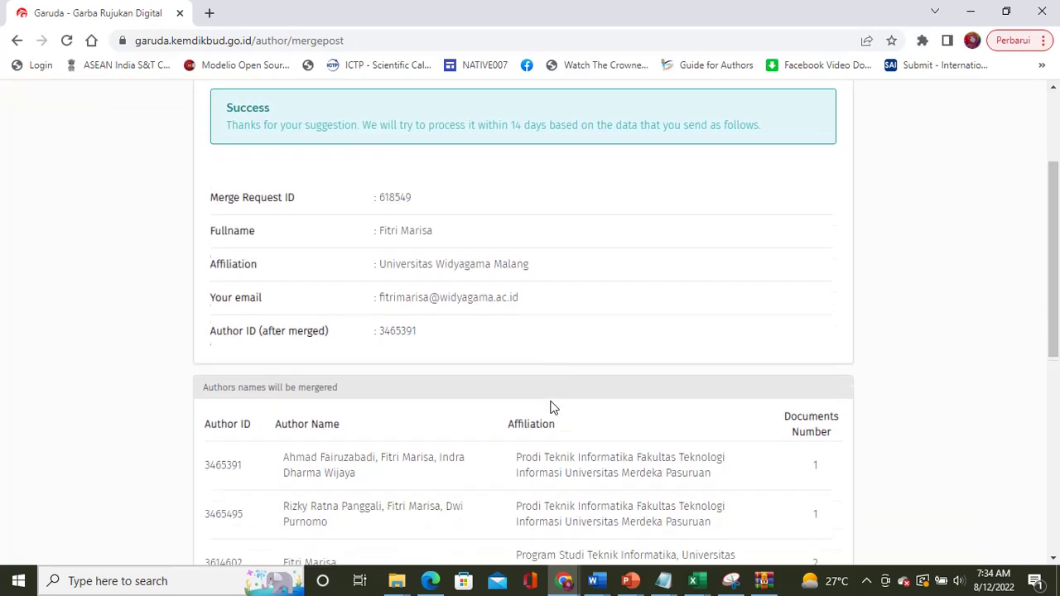
scroll(552, 406, down, 1)
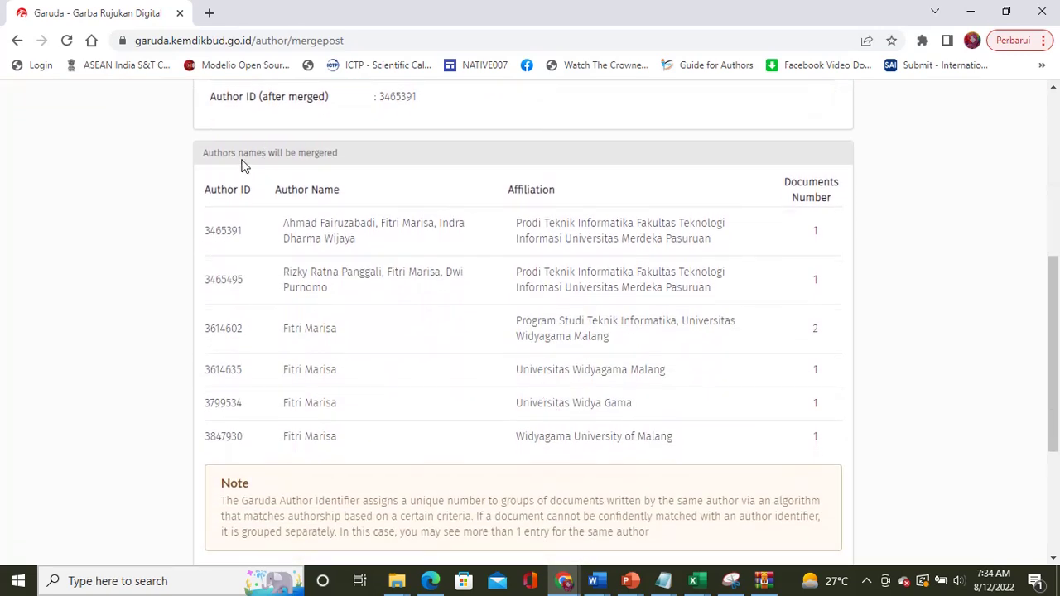
scroll(349, 297, down, 1)
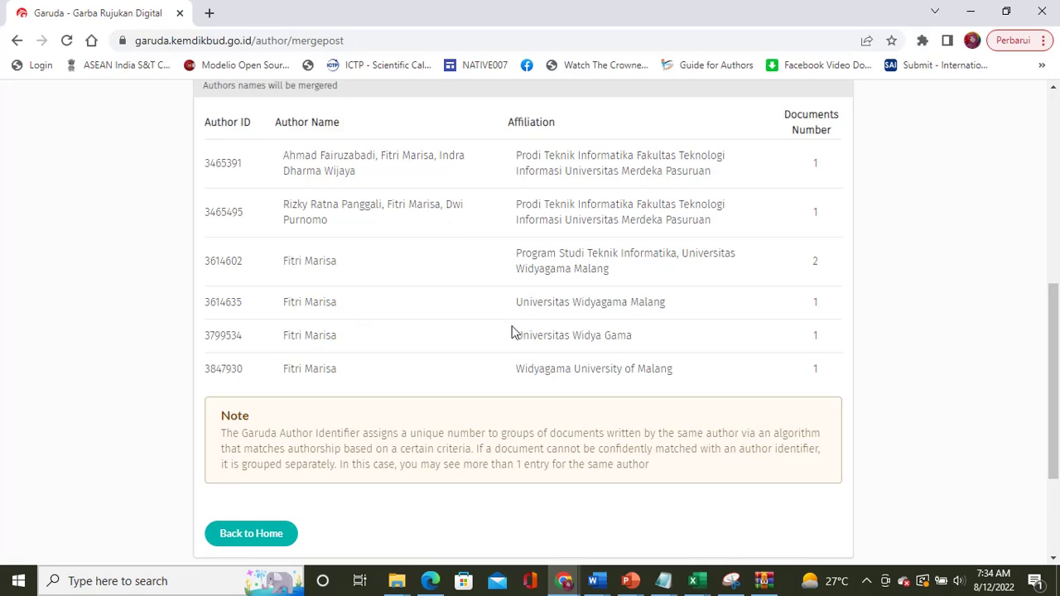
scroll(511, 331, down, 2)
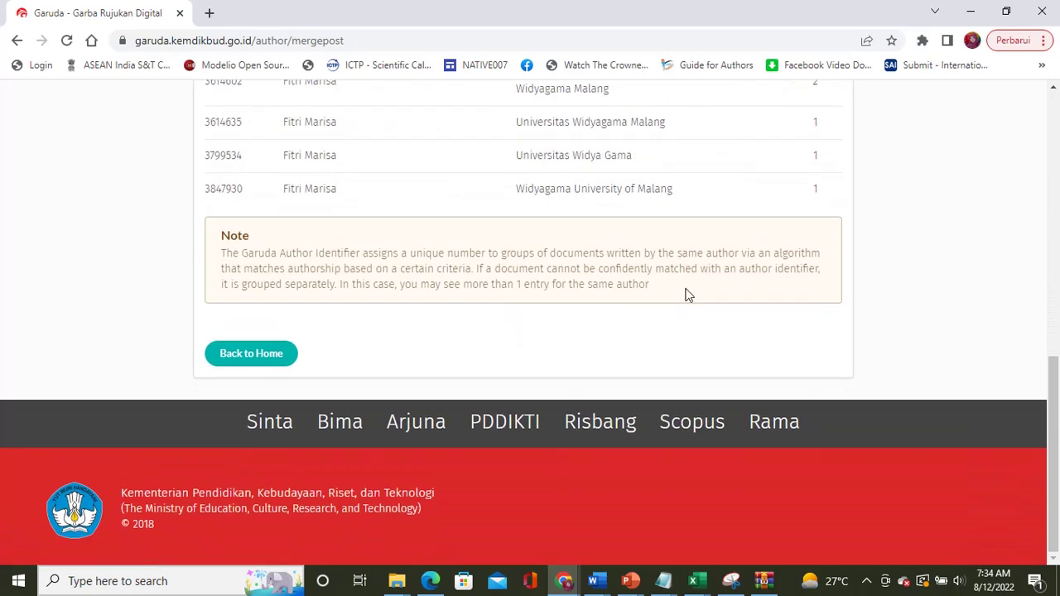
scroll(684, 293, up, 8)
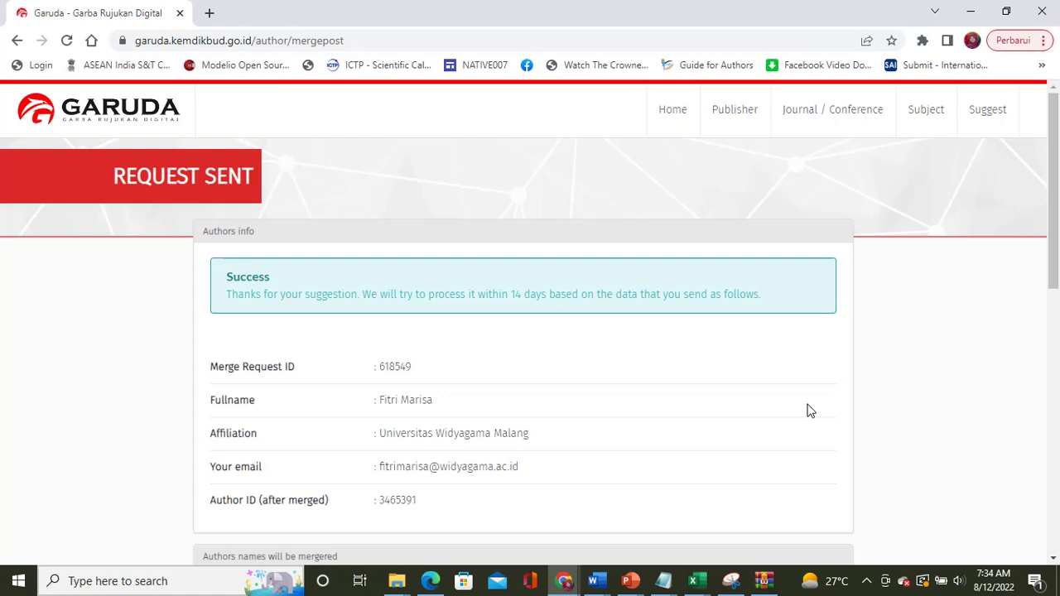
scroll(810, 410, down, 2)
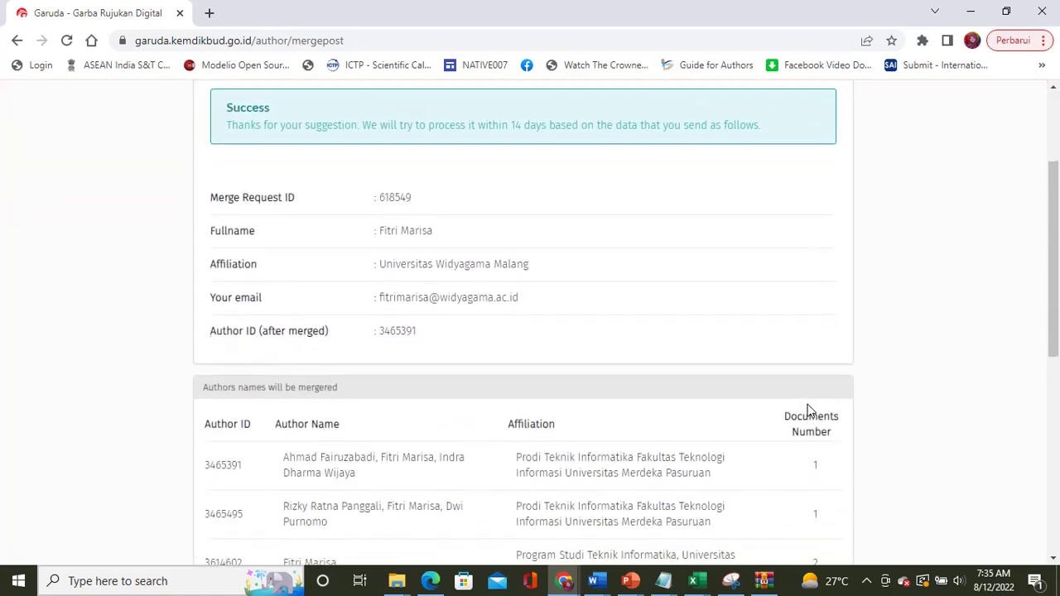
scroll(810, 410, down, 4)
scroll(810, 410, up, 6)
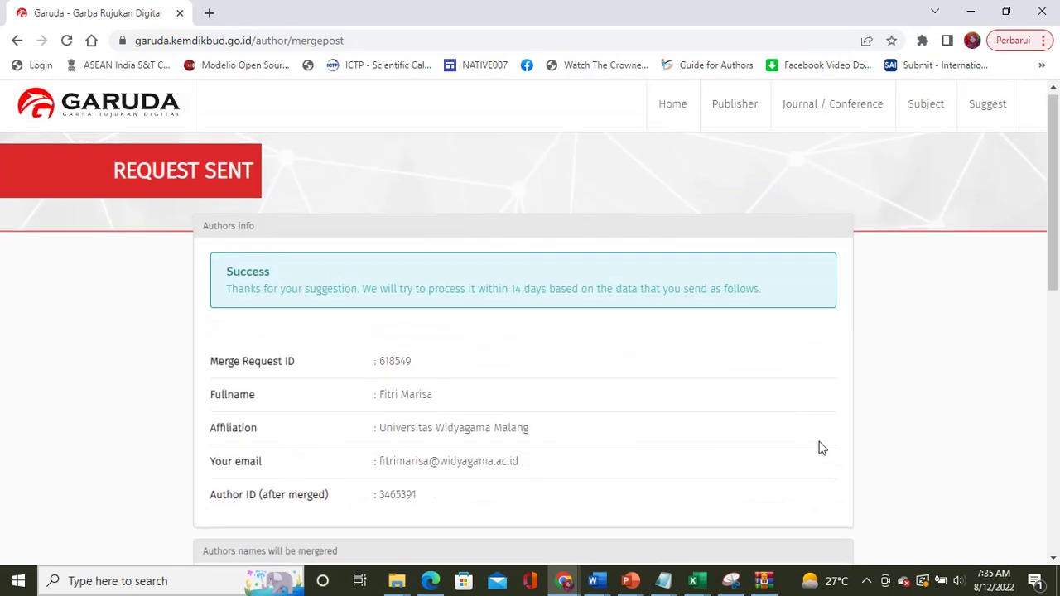
scroll(702, 424, up, 1)
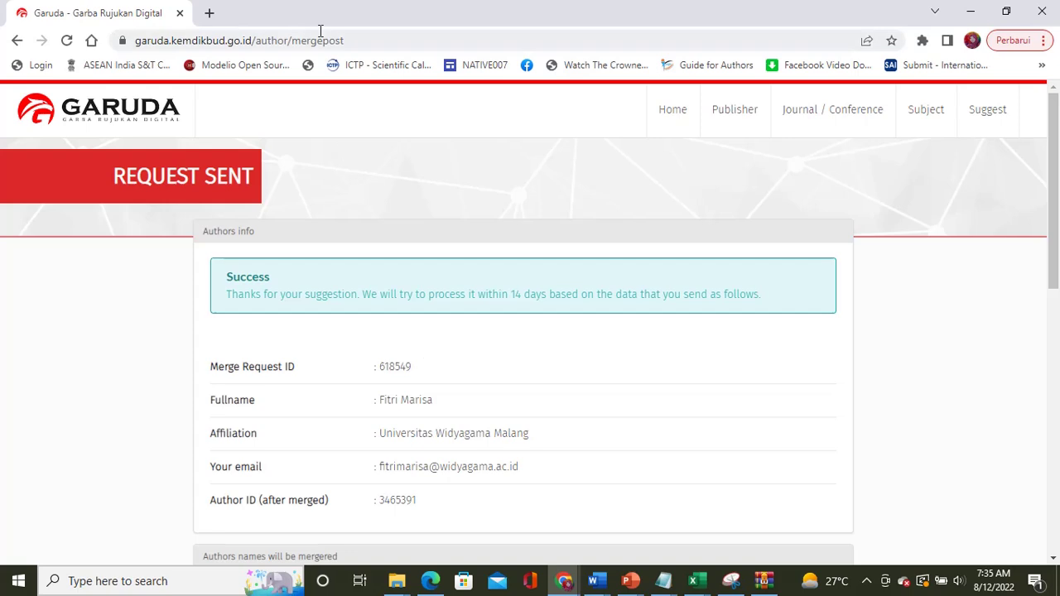
Step: Trim the address to garuda.kemdikbud.go.id and load the Garuda home page
click(363, 39)
key(End)
key(BackSpace)
key(BackSpace)
key(BackSpace)
key(BackSpace)
key(BackSpace)
key(BackSpace)
key(BackSpace)
key(BackSpace)
key(BackSpace)
key(BackSpace)
key(BackSpace)
key(BackSpace)
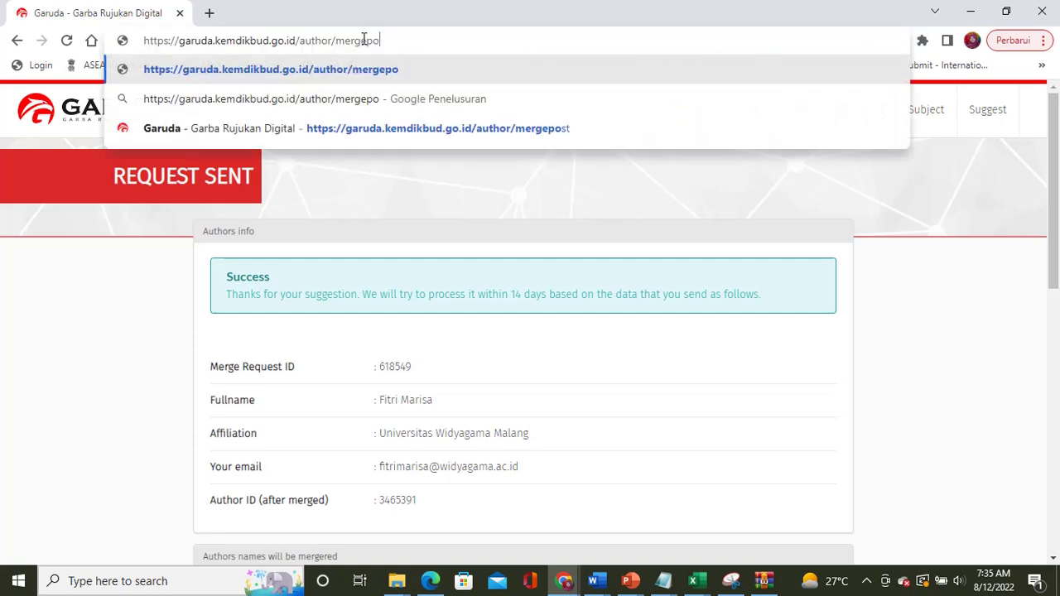
key(BackSpace)
key(BackSpace)
key(BackSpace)
key(BackSpace)
key(BackSpace)
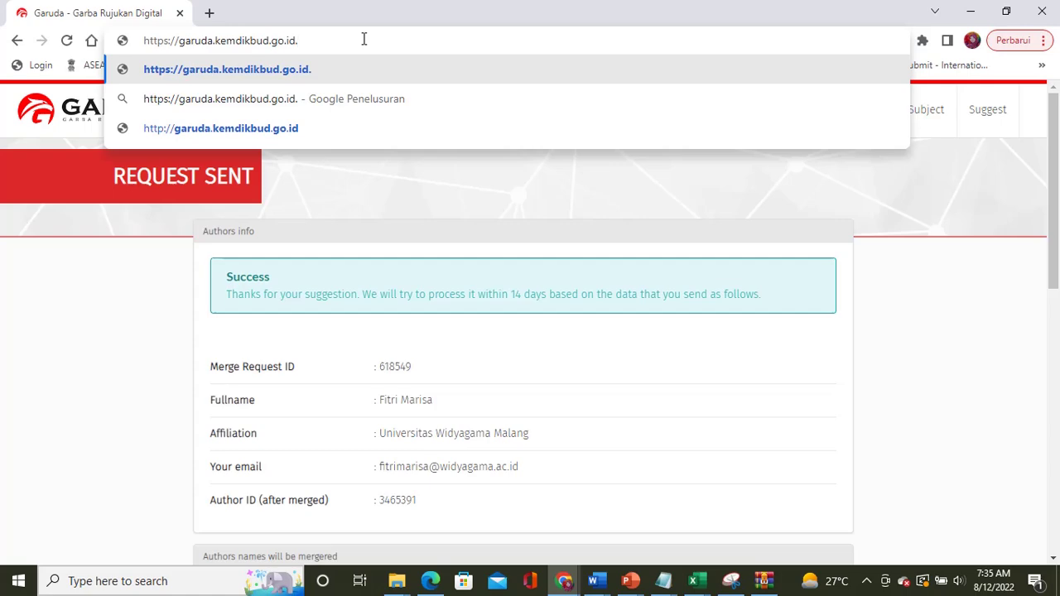
key(BackSpace)
key(Return)
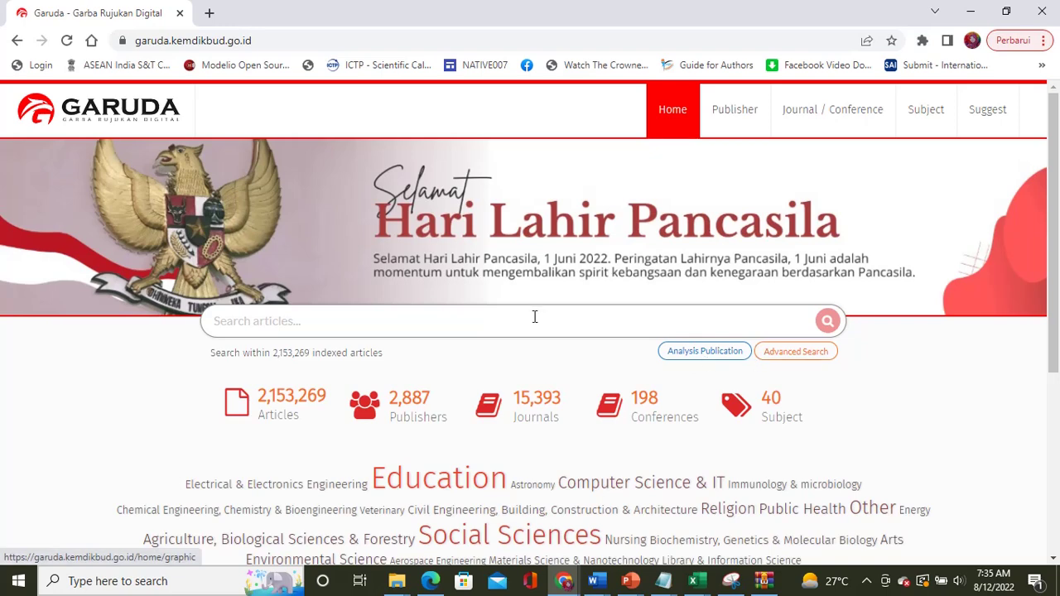
Step: Run an Advanced Search on the Authors tab for the author's name, listing 58 authors
scroll(538, 318, down, 1)
click(800, 276)
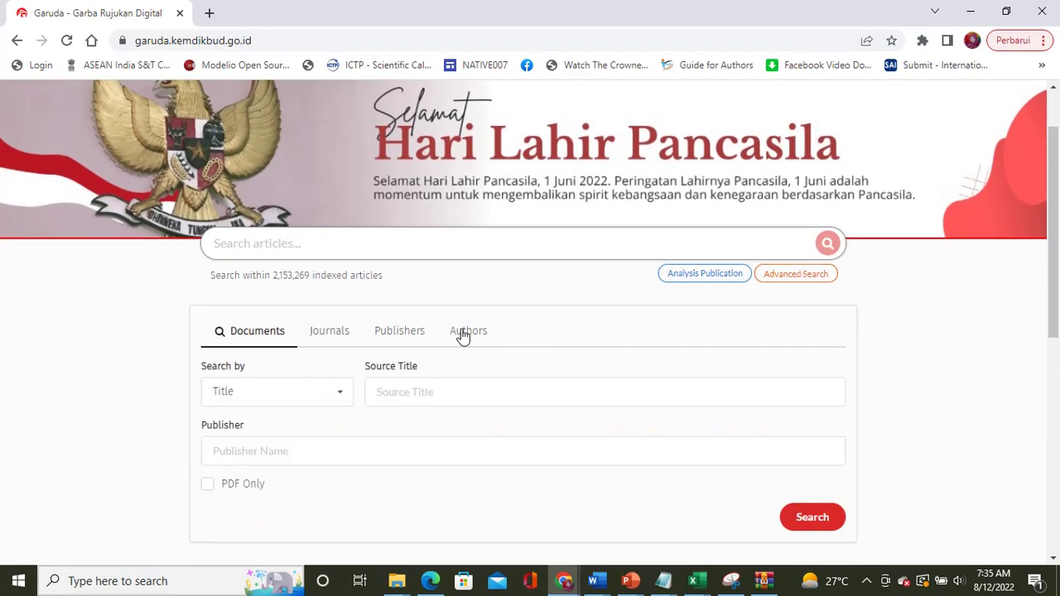
click(461, 334)
click(398, 395)
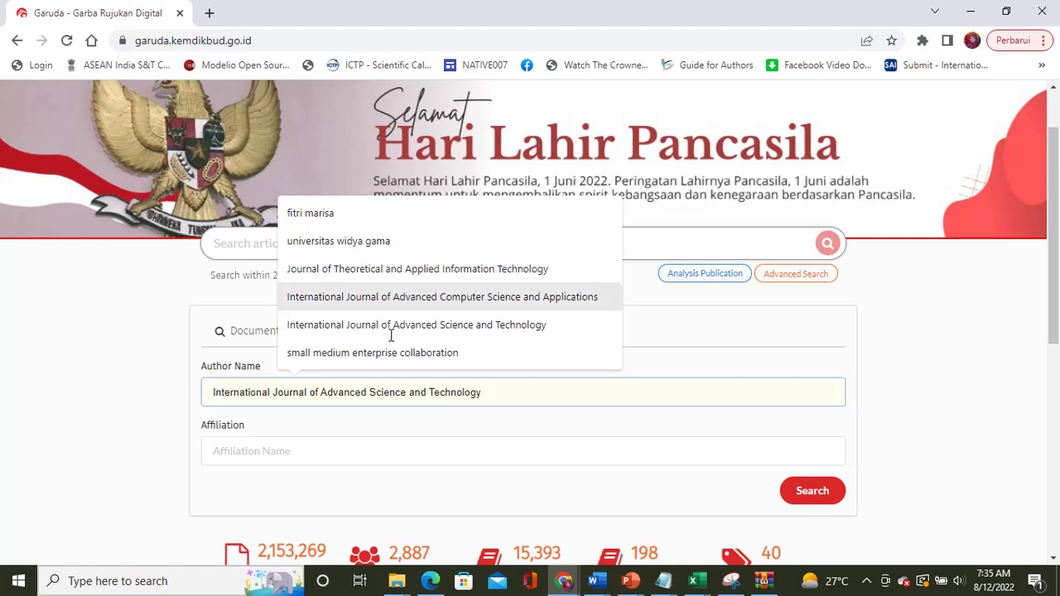
click(357, 213)
scroll(440, 361, down, 1)
scroll(440, 361, down, 2)
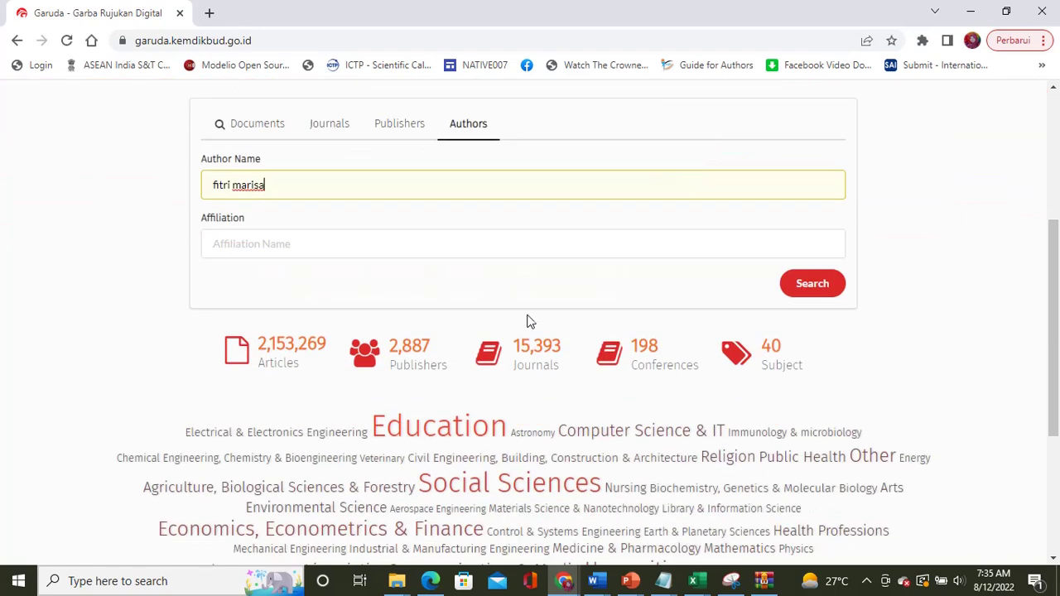
click(803, 290)
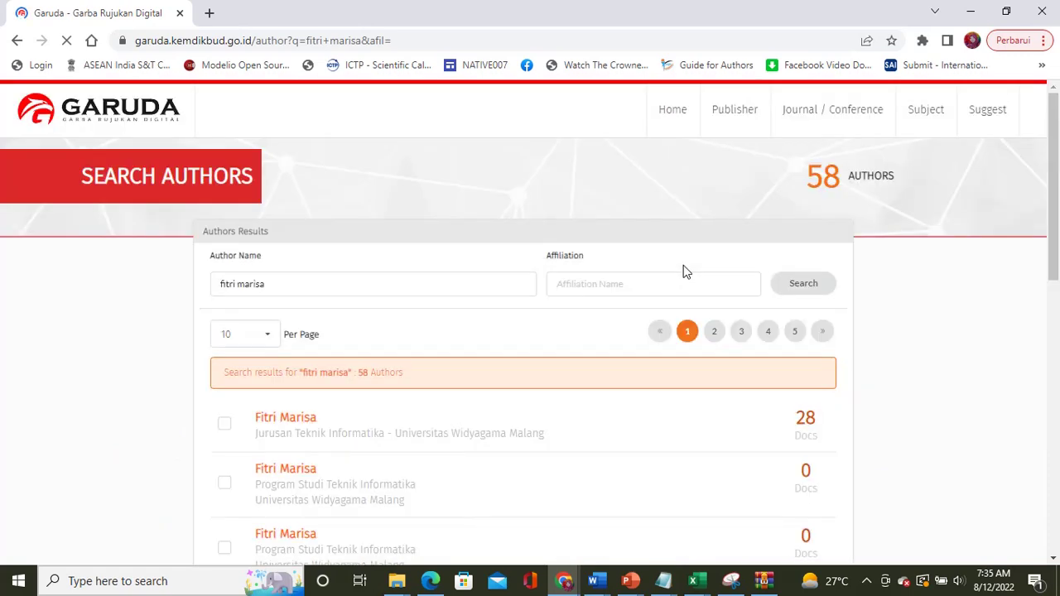
Step: Open the first result's 28-document Universitas Widyagama Malang profile and review its article list
scroll(611, 279, down, 2)
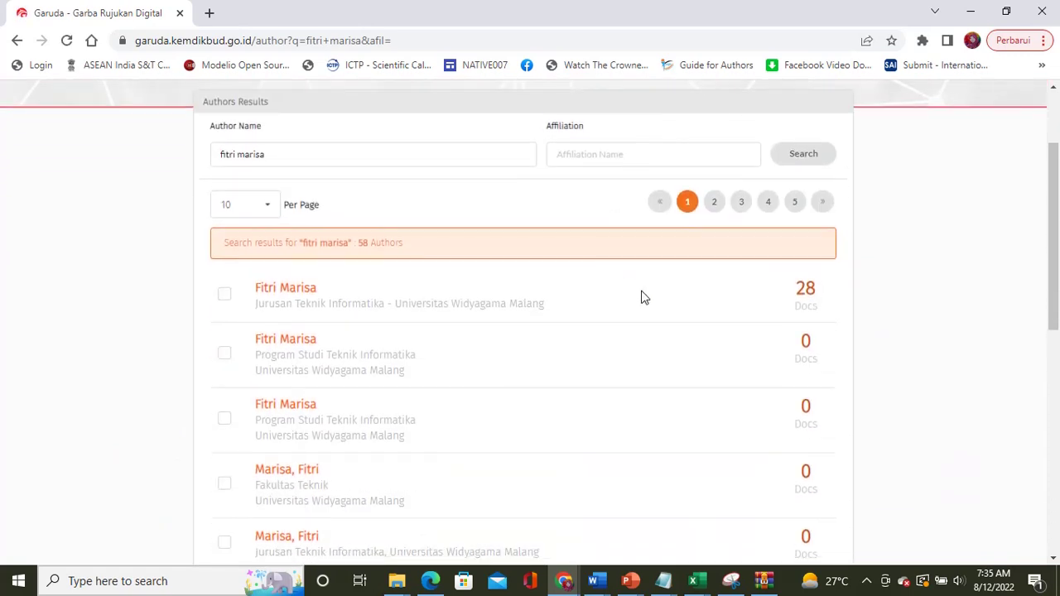
click(288, 293)
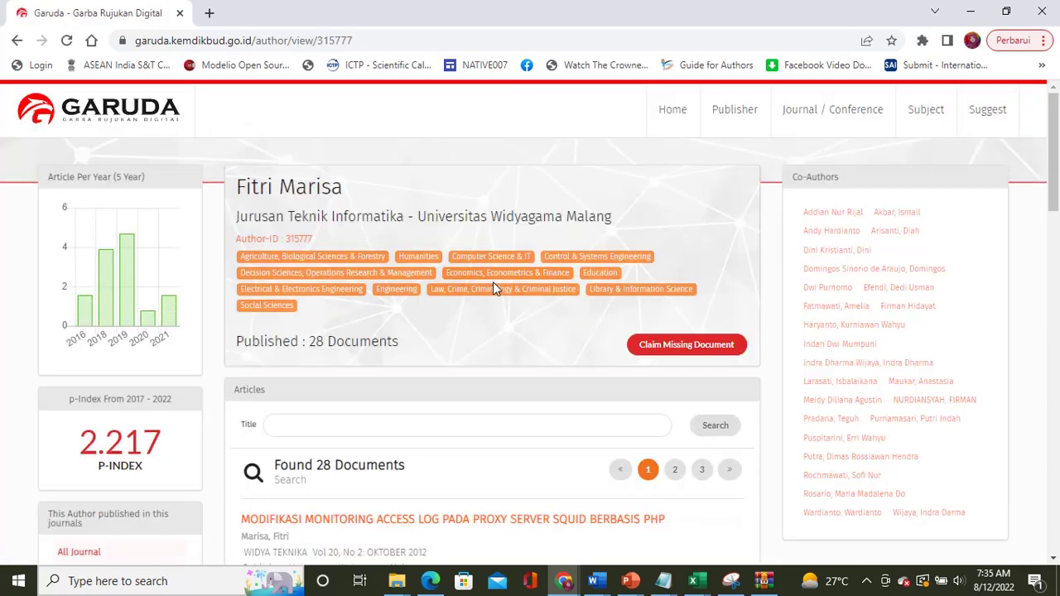
scroll(493, 283, down, 1)
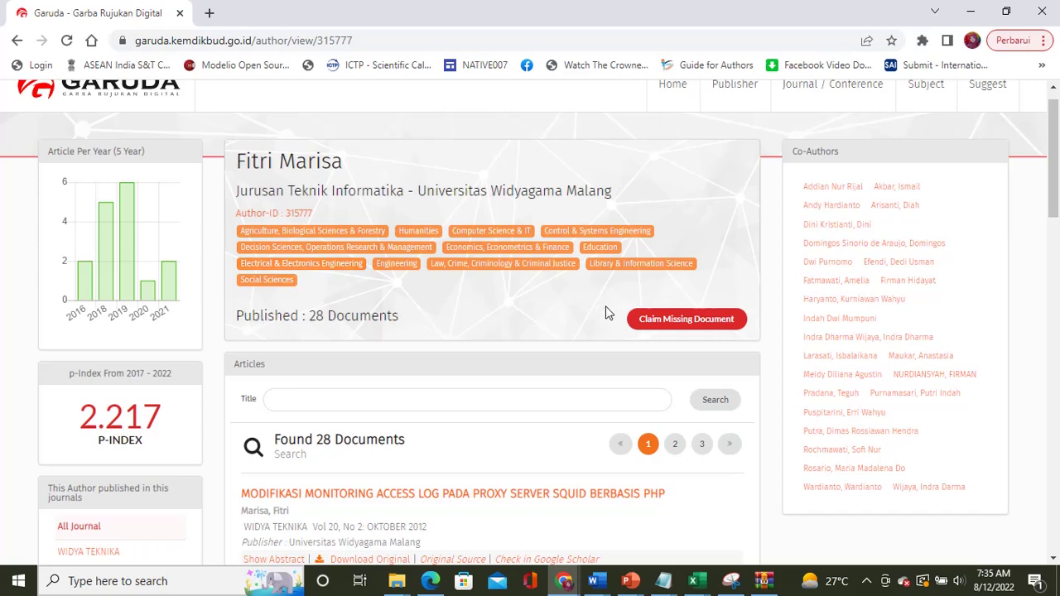
scroll(535, 383, down, 3)
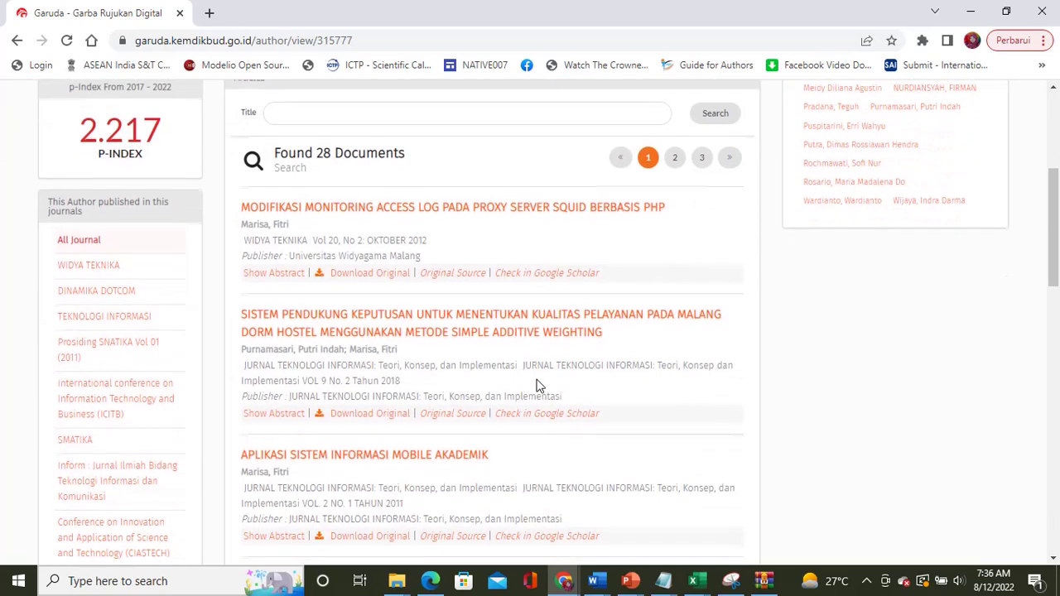
scroll(535, 384, down, 5)
scroll(536, 385, up, 7)
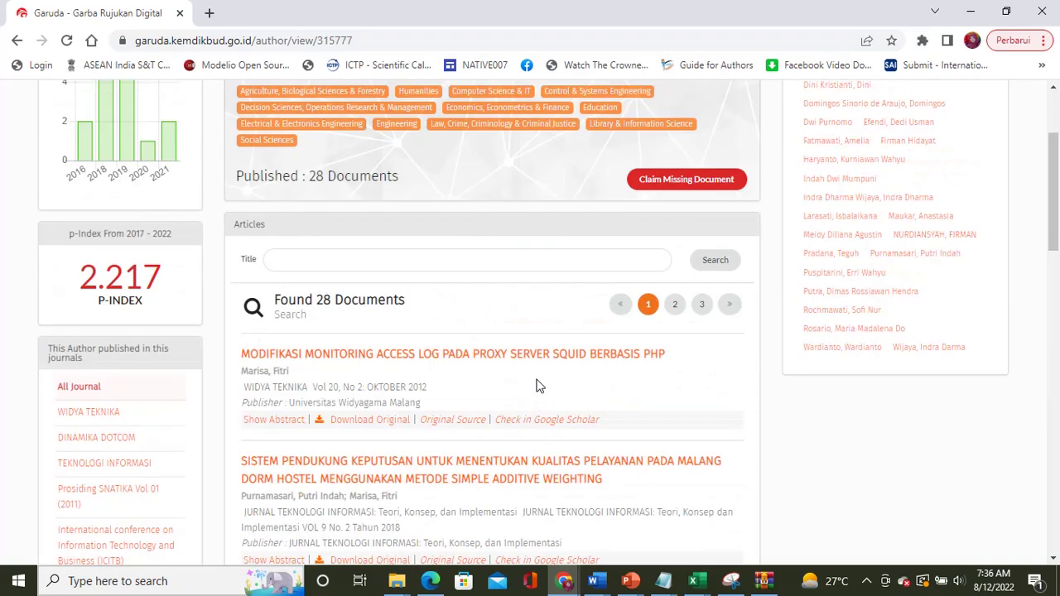
scroll(537, 385, up, 2)
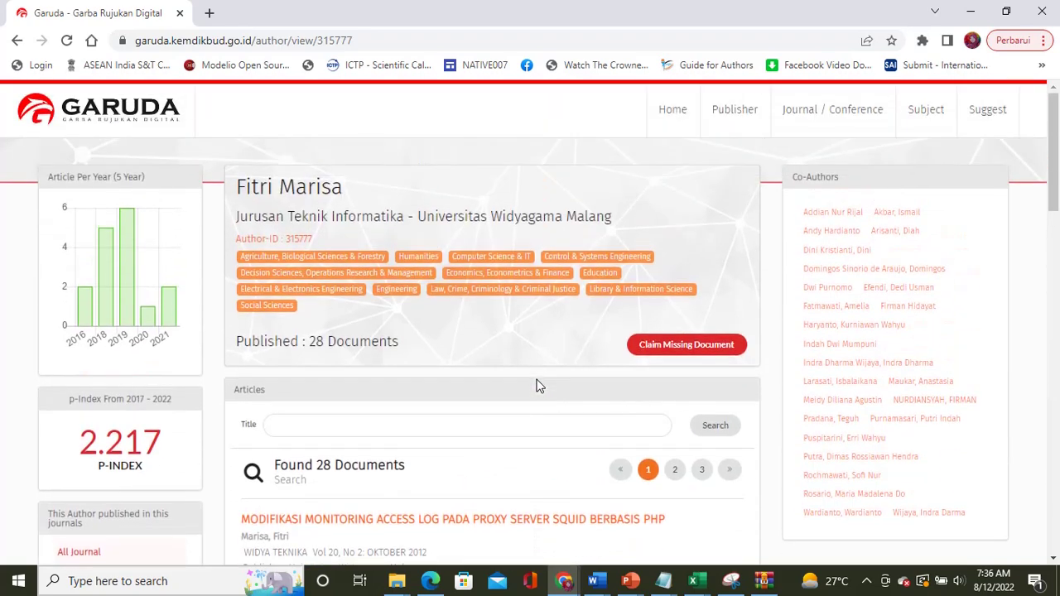